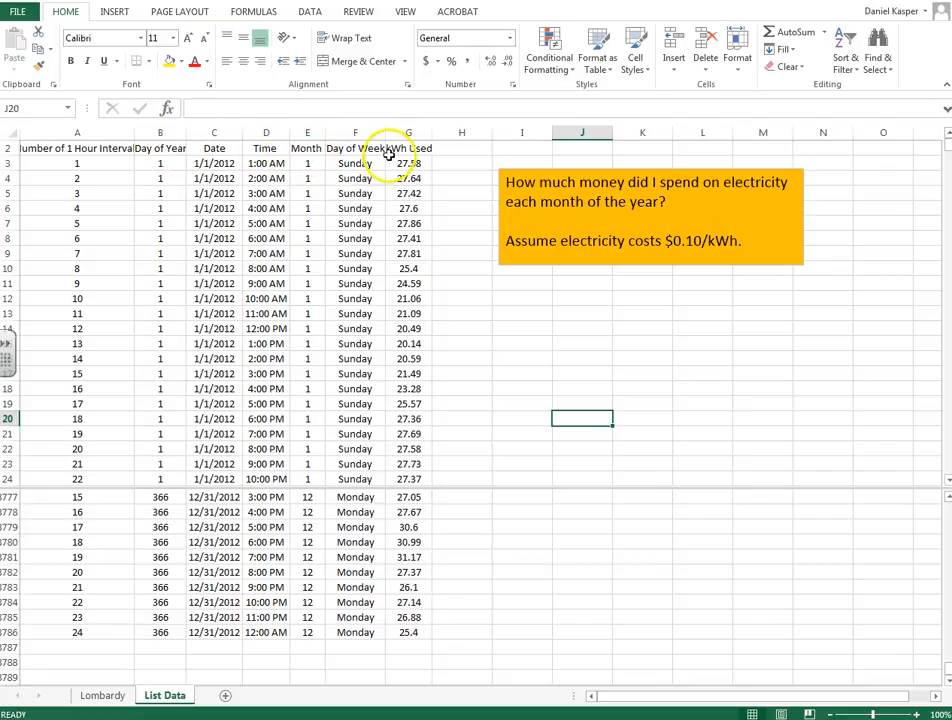
Examine the Date, Time and kWh Used columns of the List Data sheet, from the first to the last record.
click(217, 162)
click(232, 632)
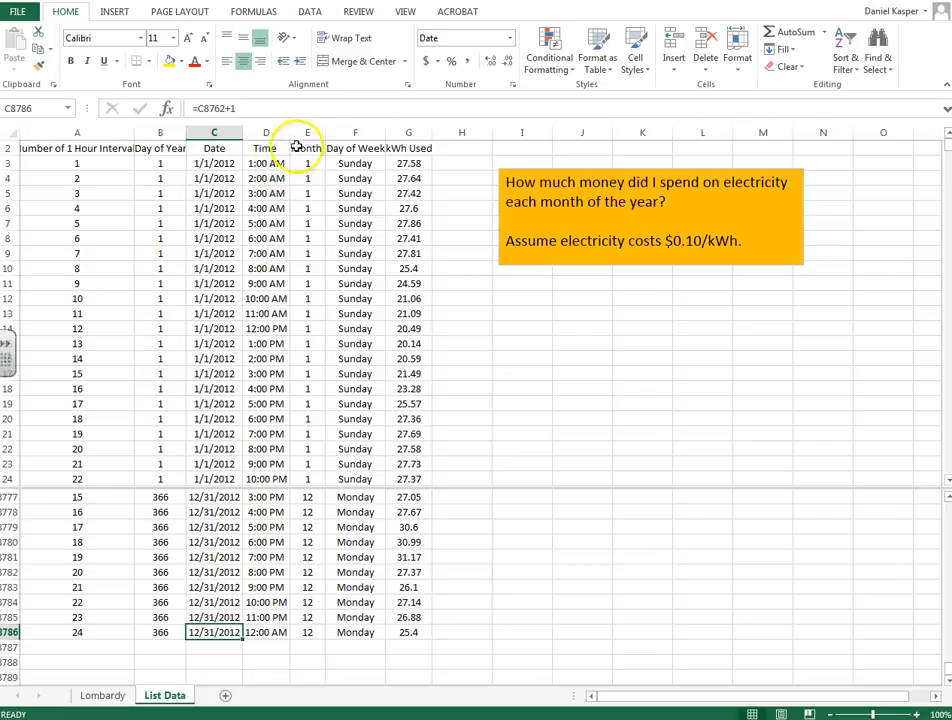
click(271, 170)
key(Down)
key(Down)
key(Down)
key(Down)
key(Down)
key(Down)
key(Down)
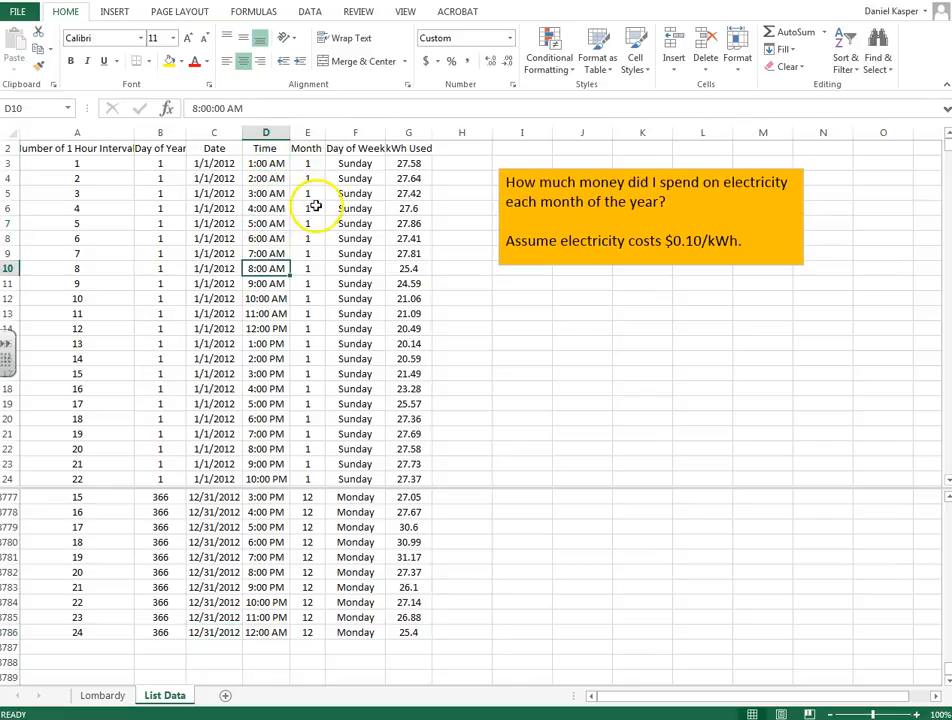
click(419, 148)
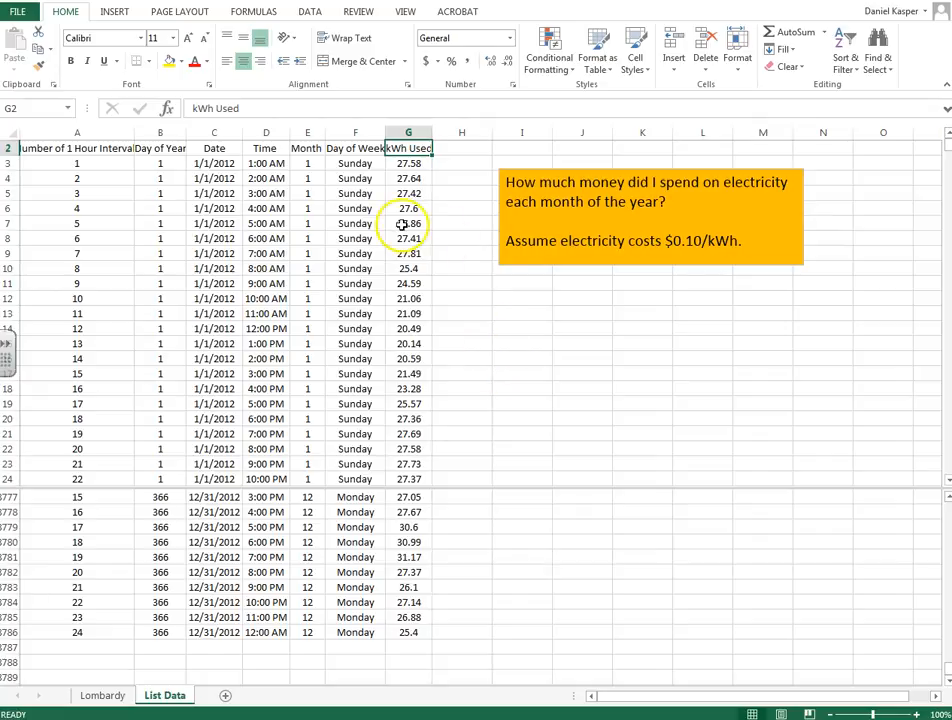
Create a PivotTable on a new worksheet from the Month through kWh Used data, range E2:G8786.
click(314, 148)
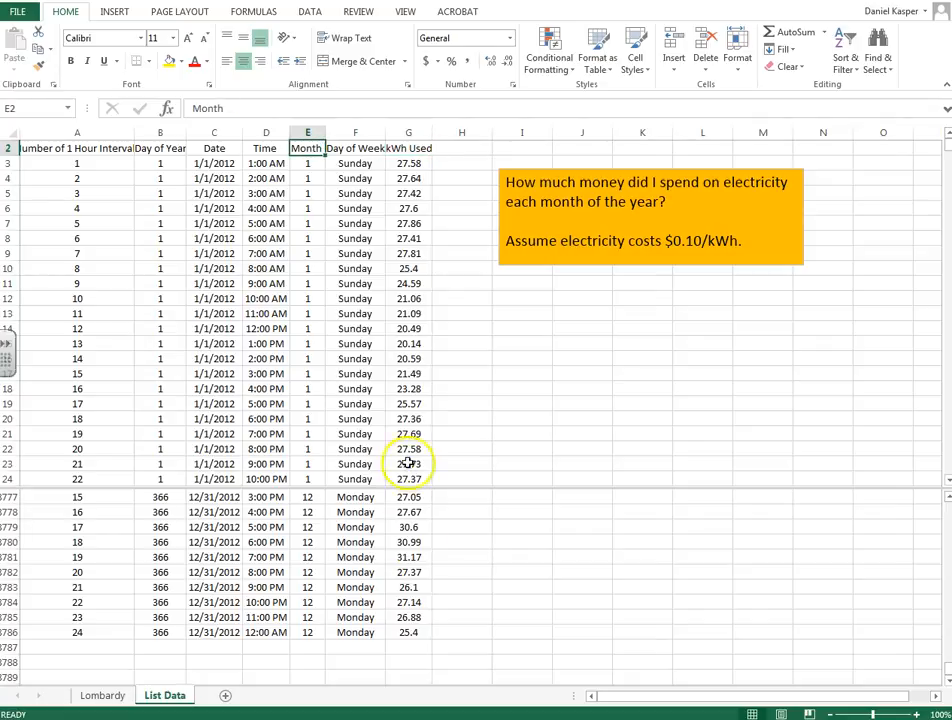
ctrl+click(417, 630)
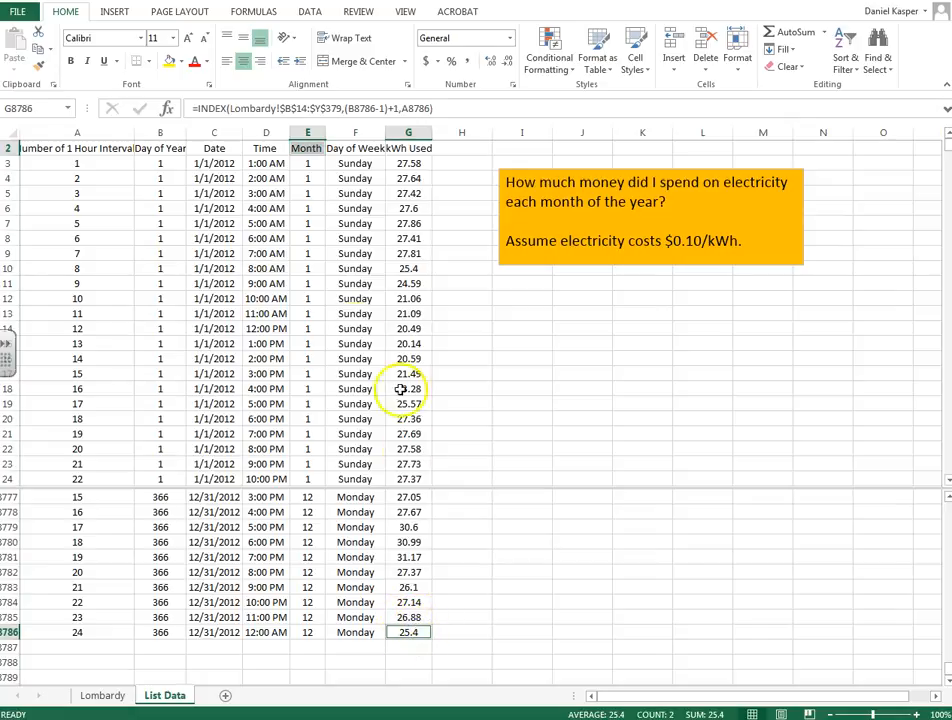
click(310, 150)
shift+click(417, 632)
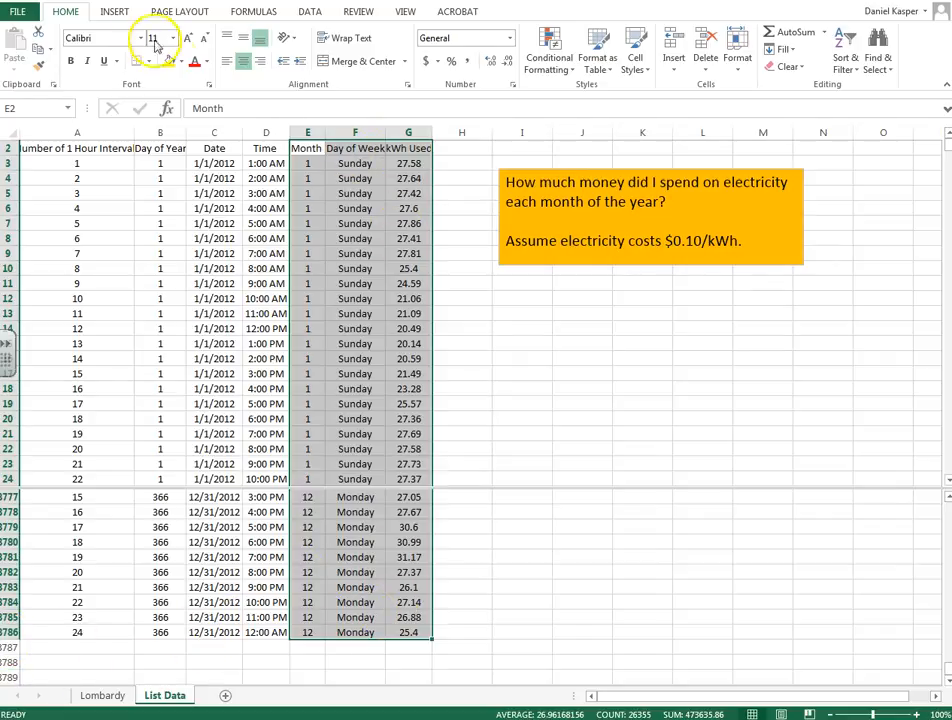
click(113, 12)
click(20, 45)
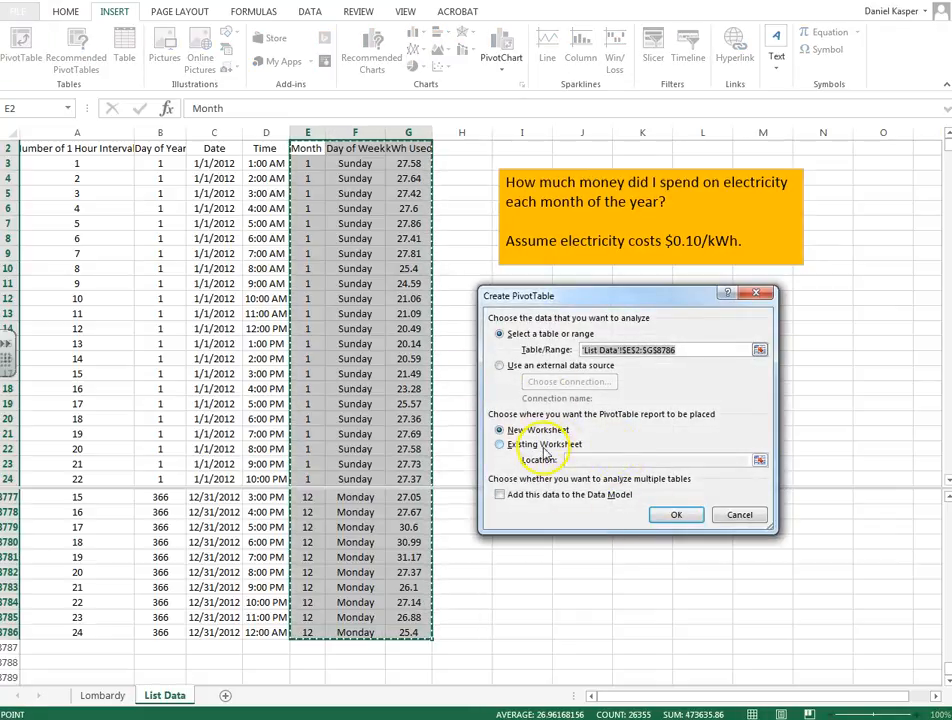
click(675, 516)
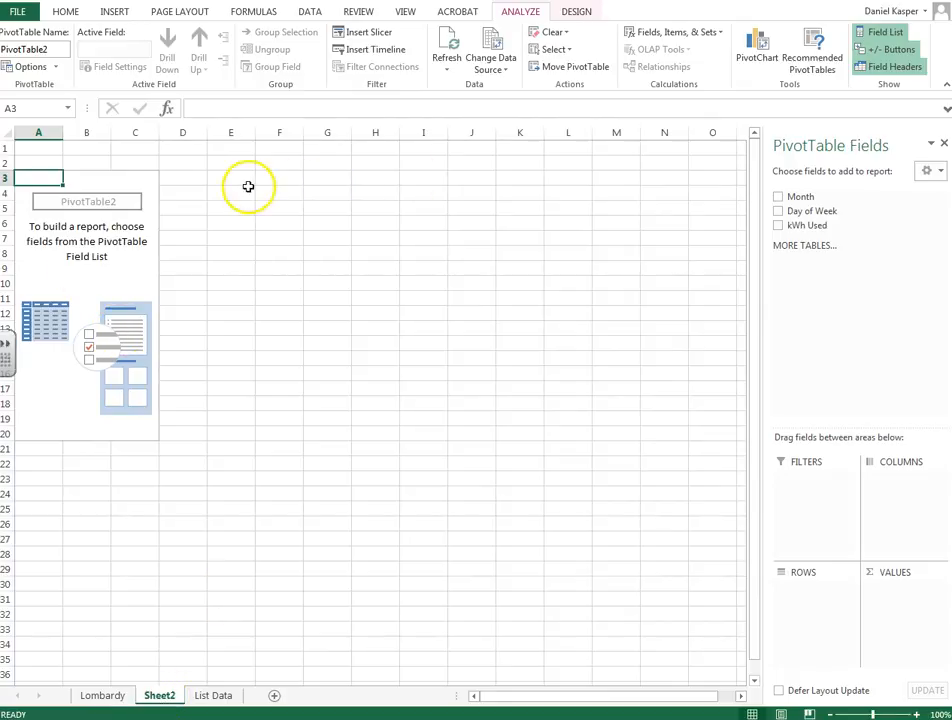
Add Month to the PivotTable's rows and kWh Used to its values.
click(130, 268)
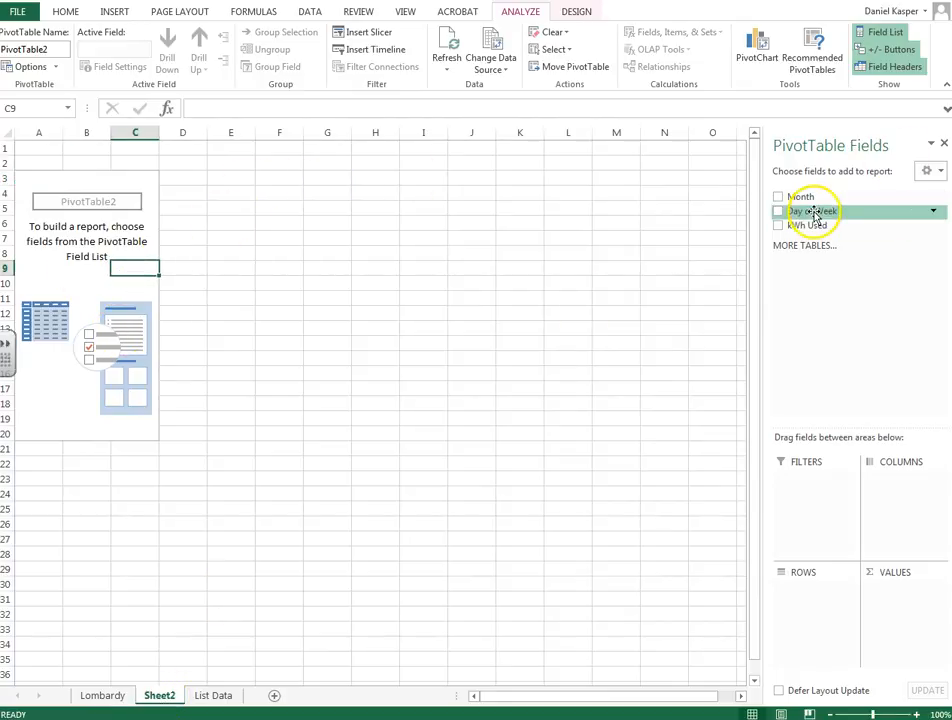
drag(803, 195, 804, 595)
drag(790, 225, 886, 611)
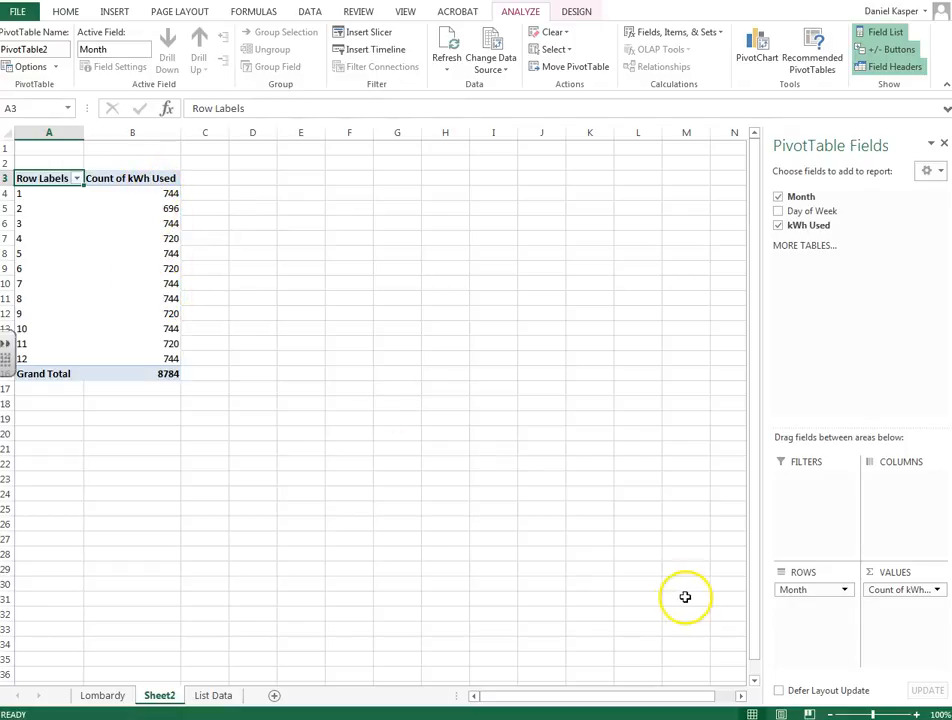
Summarize the PivotTable's kWh Used values by Sum.
click(906, 590)
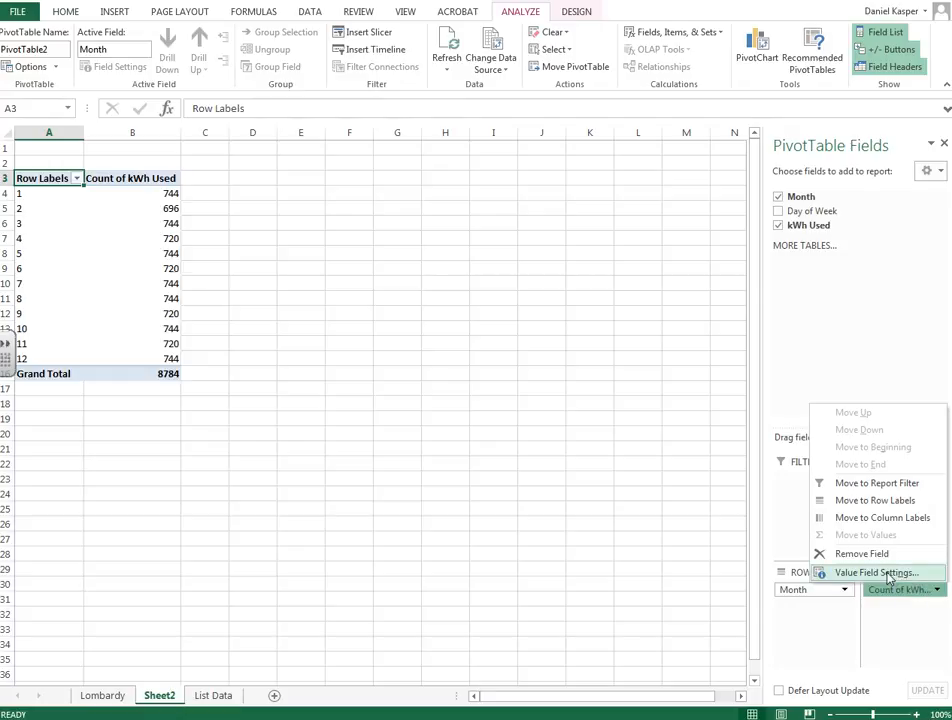
click(877, 573)
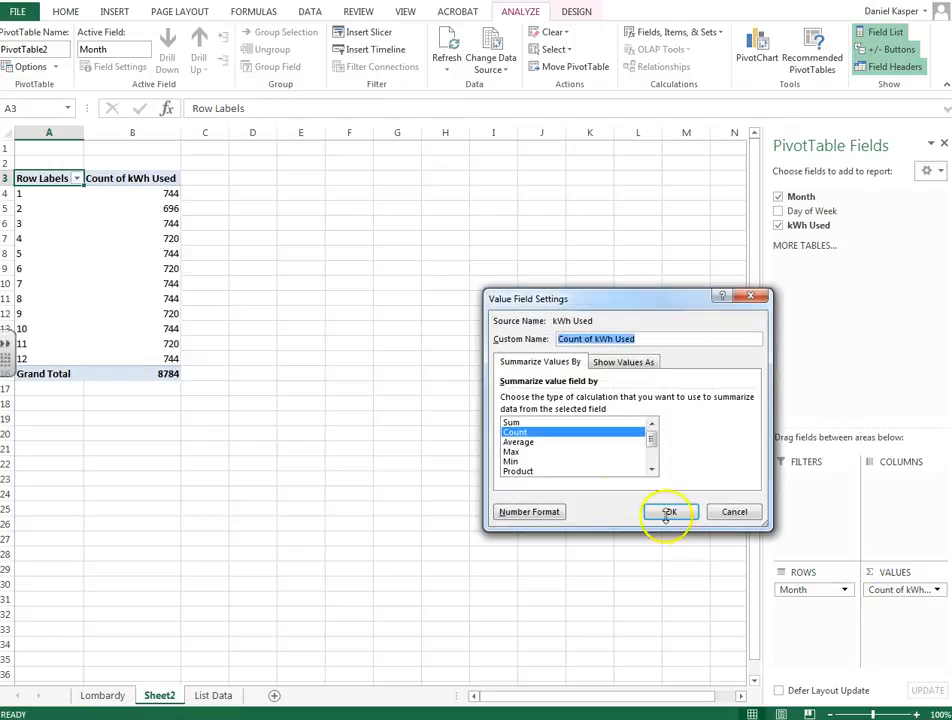
click(553, 425)
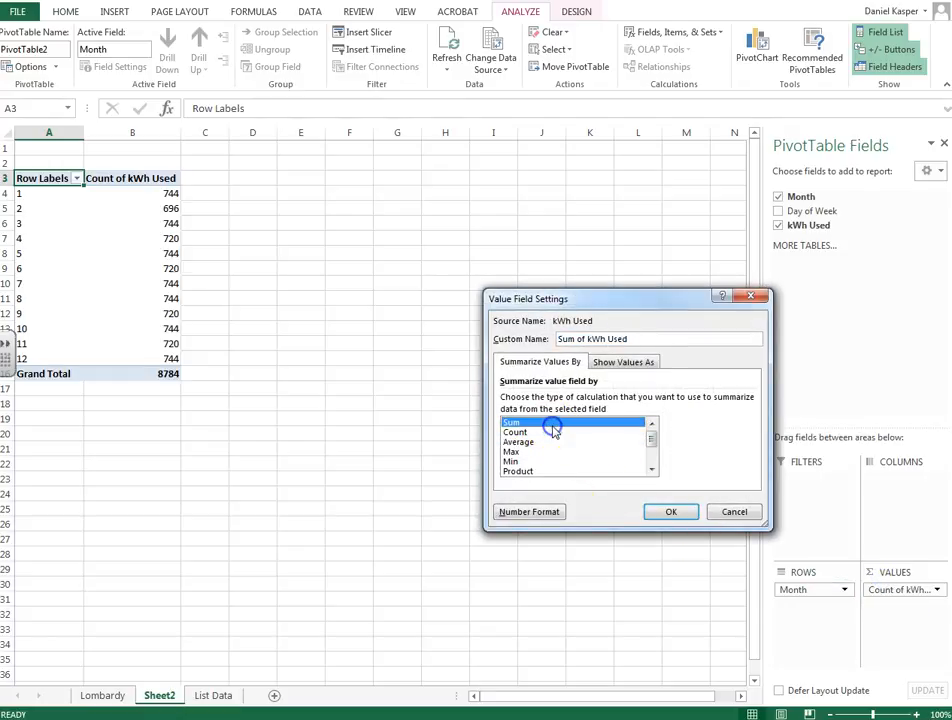
click(674, 512)
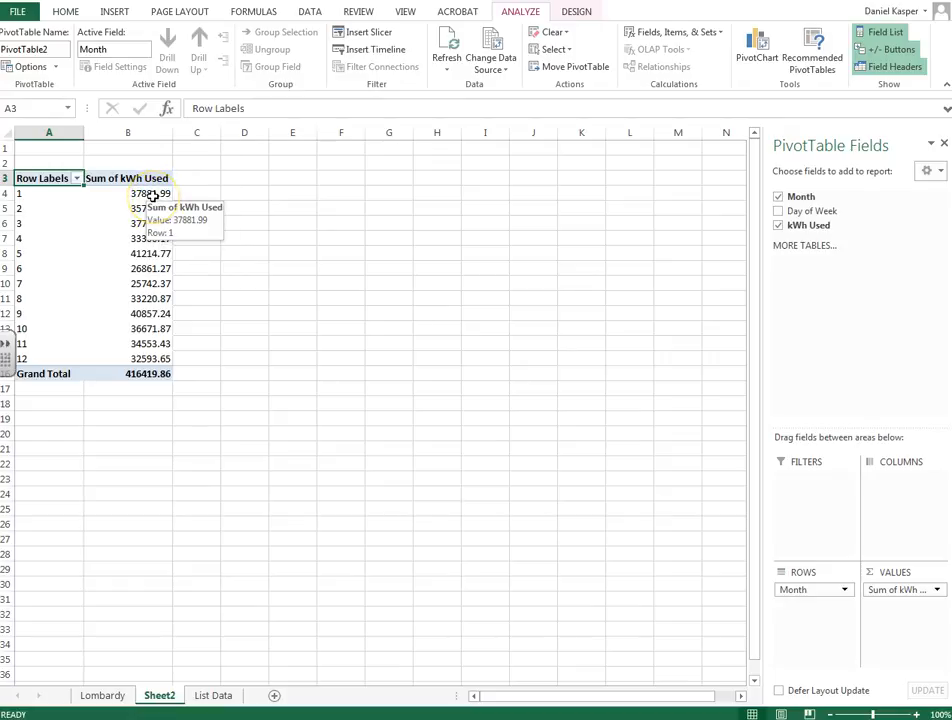
Change the kWh Used value field so it is summarized by Max.
click(872, 590)
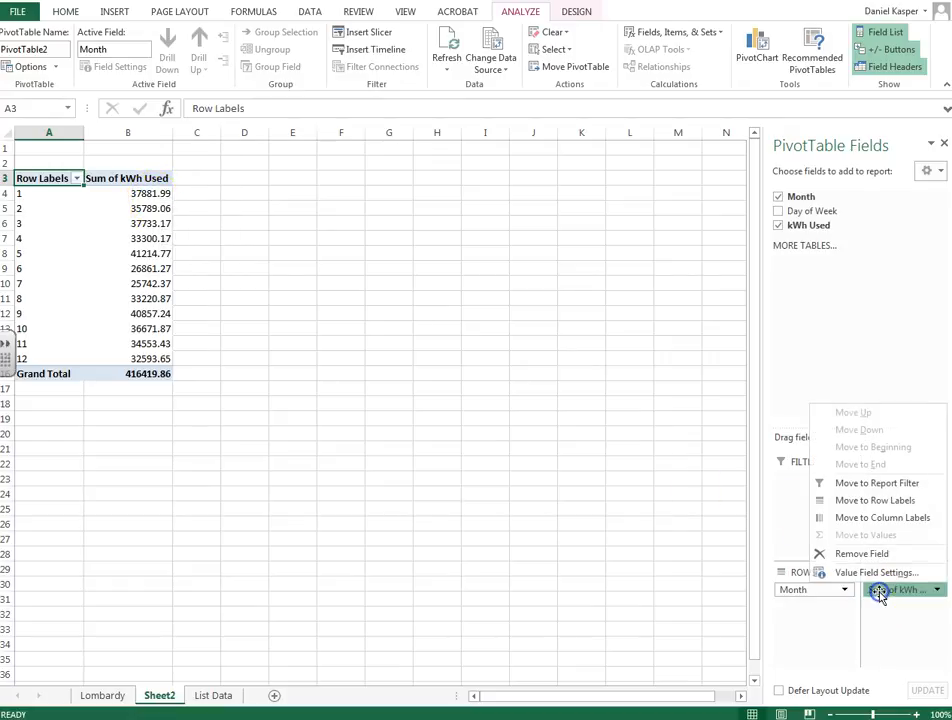
click(873, 572)
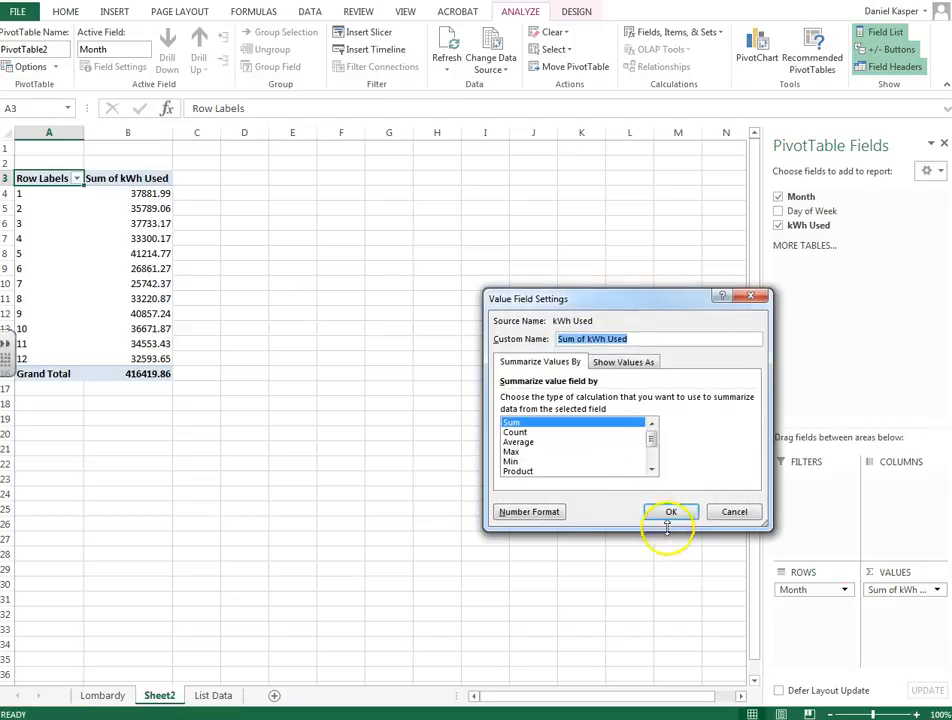
click(511, 452)
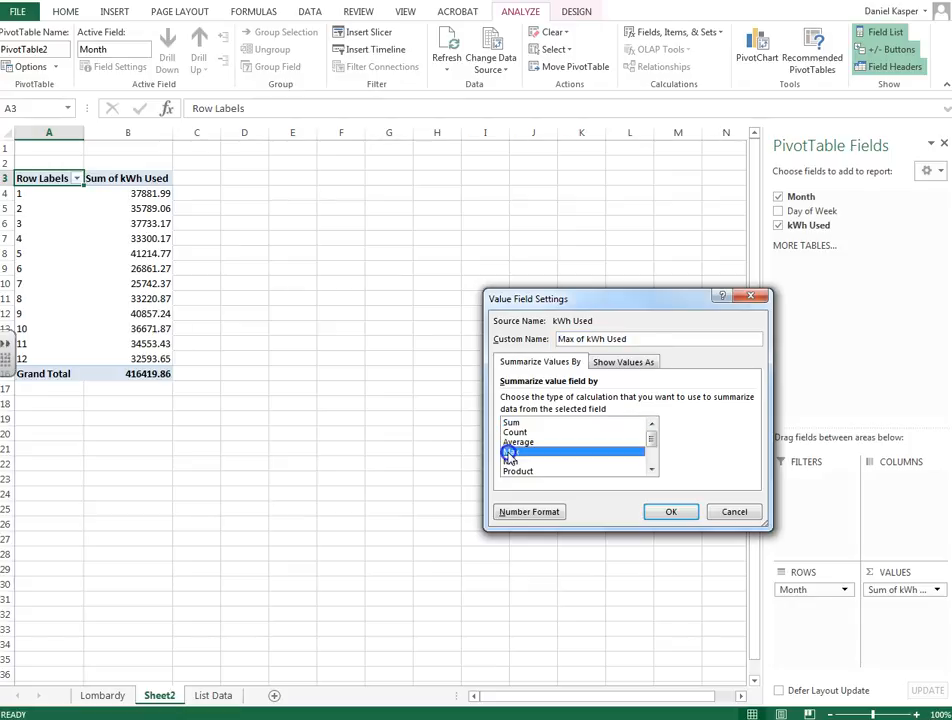
click(672, 512)
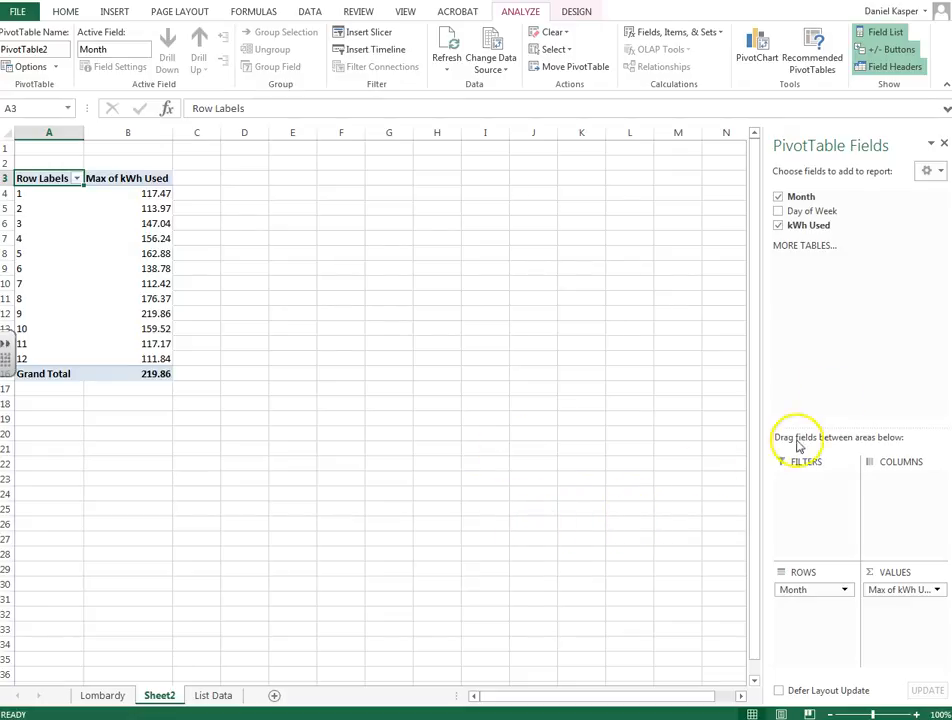
Add kWh Used to the PivotTable's values a second time and summarize this field by Sum.
drag(806, 225, 888, 615)
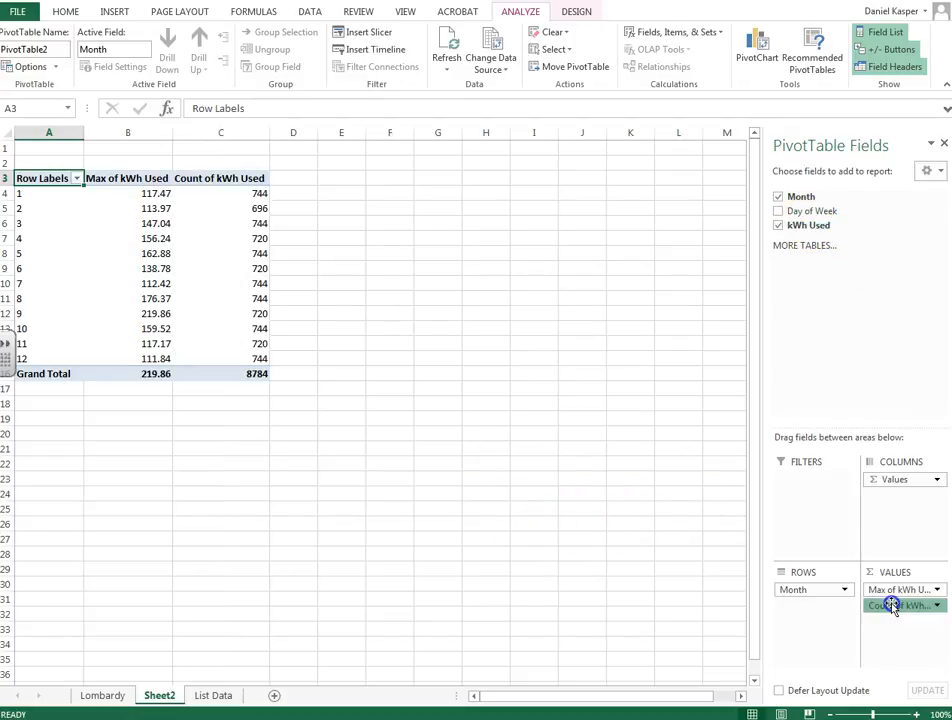
click(893, 606)
click(841, 590)
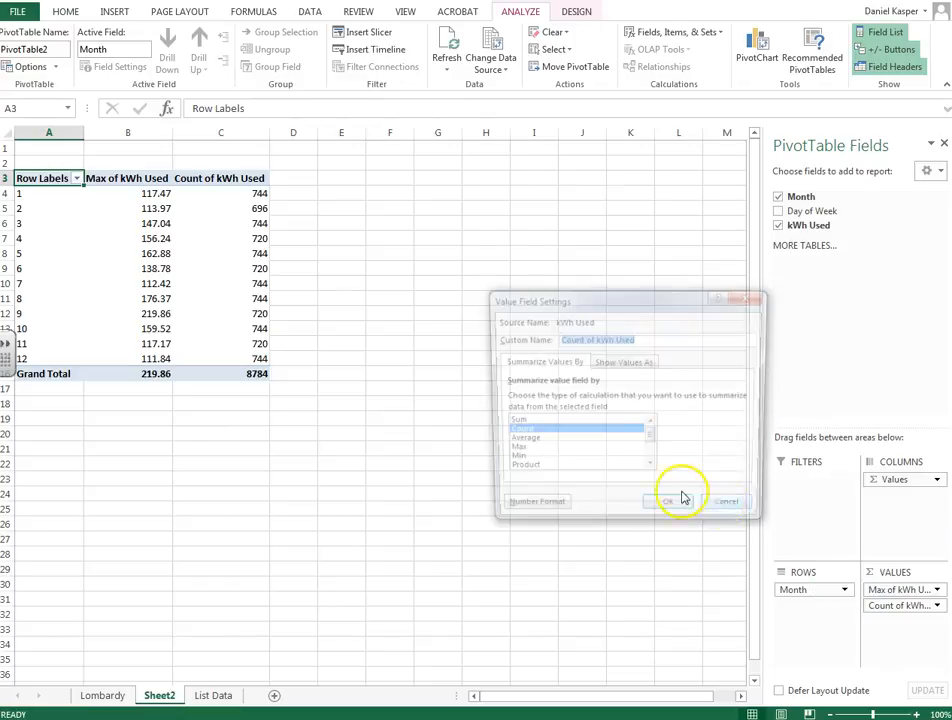
click(573, 423)
click(669, 511)
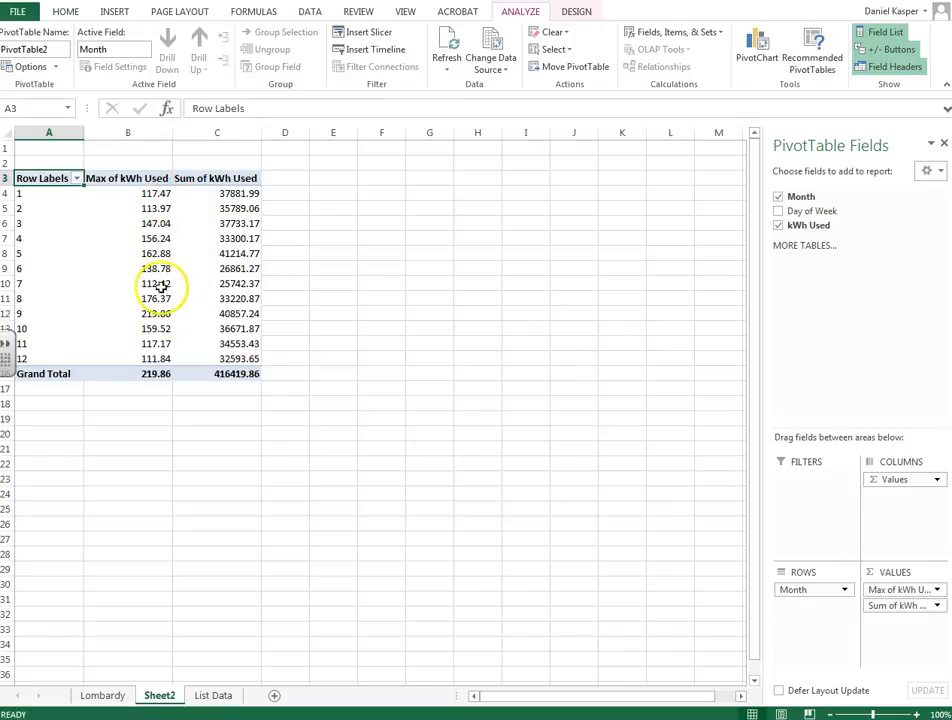
mouse_move(164, 314)
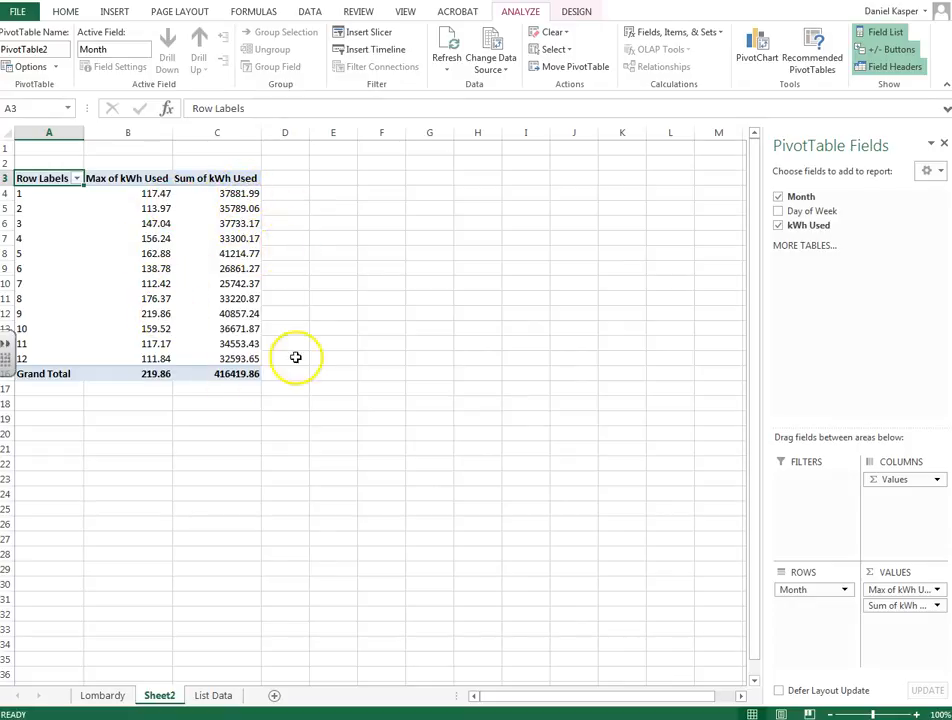
Copy the orange question text box from List Data to Sheet2 and place it below the PivotTable.
click(222, 698)
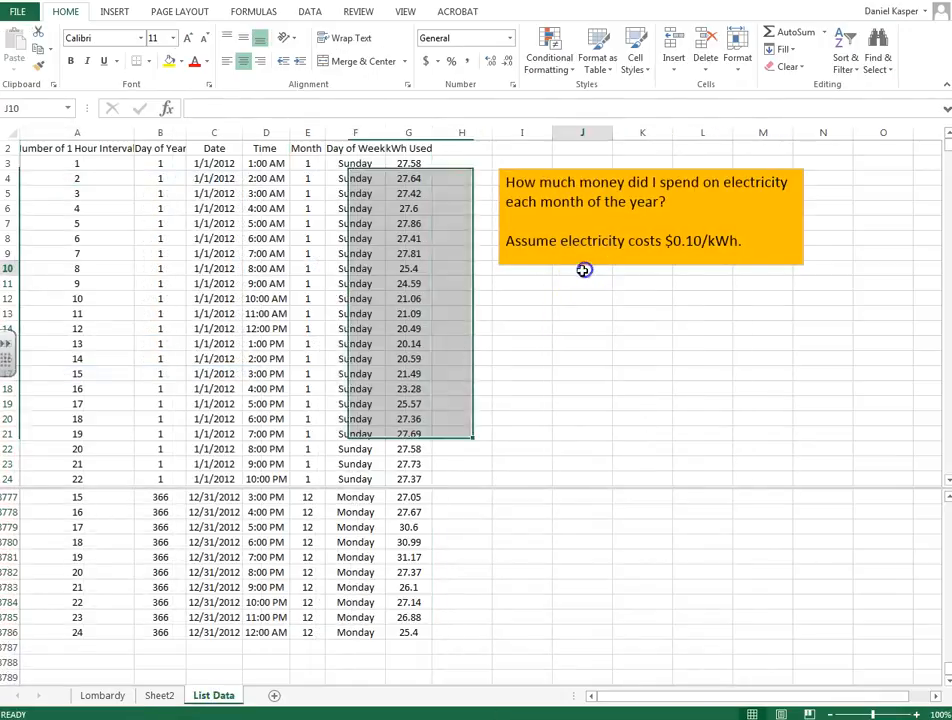
click(615, 196)
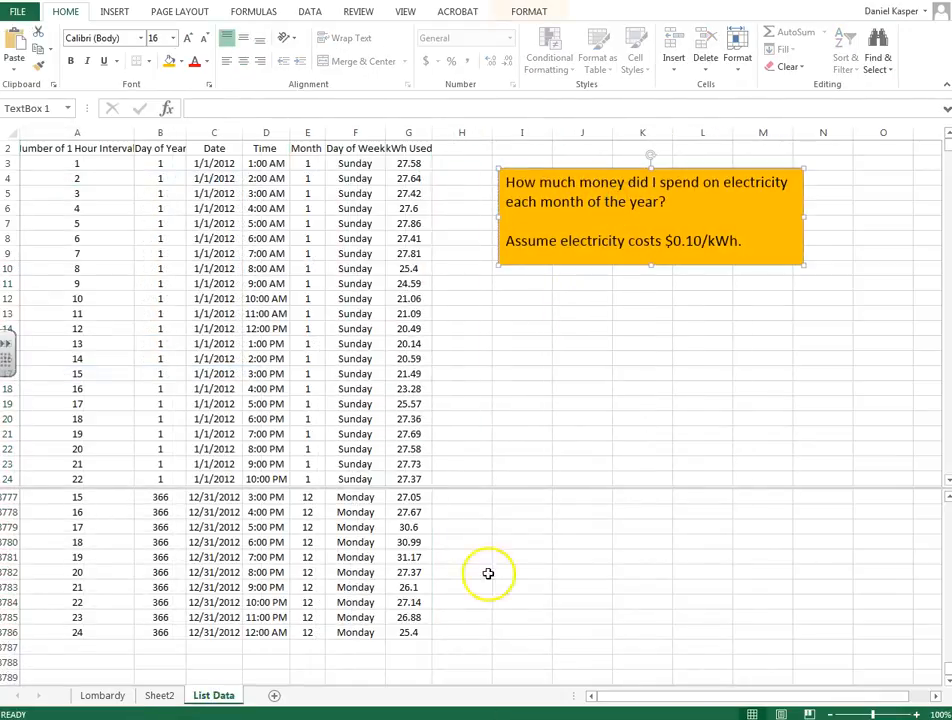
click(160, 697)
click(526, 464)
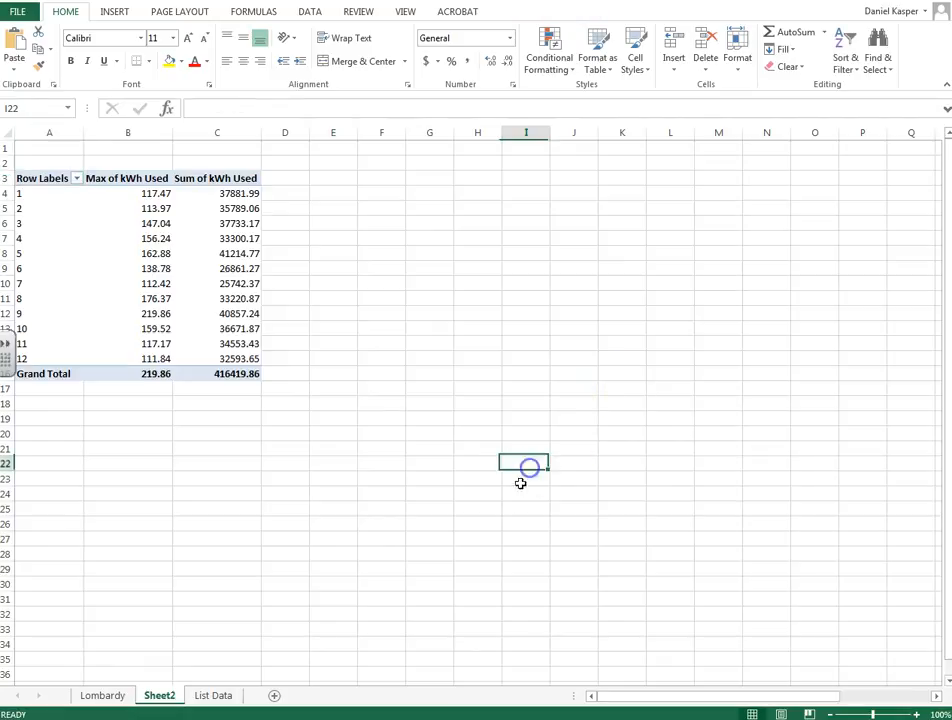
key(ctrl+v)
drag(601, 457, 328, 457)
click(462, 330)
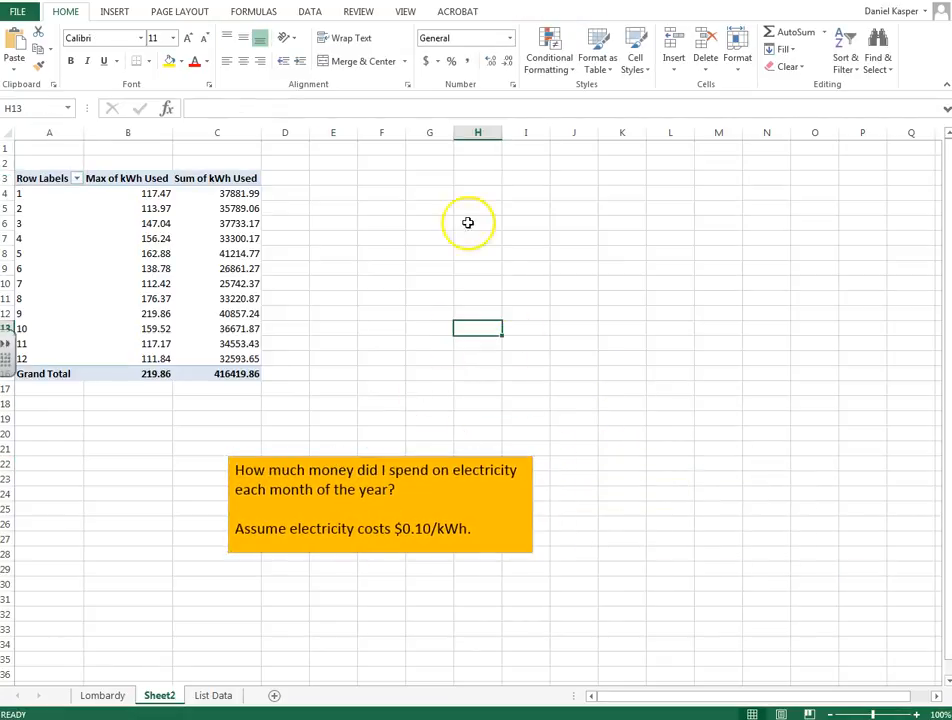
Enter the electricity rate $0.10 in F1 and its unit /kWh in G1.
click(381, 148)
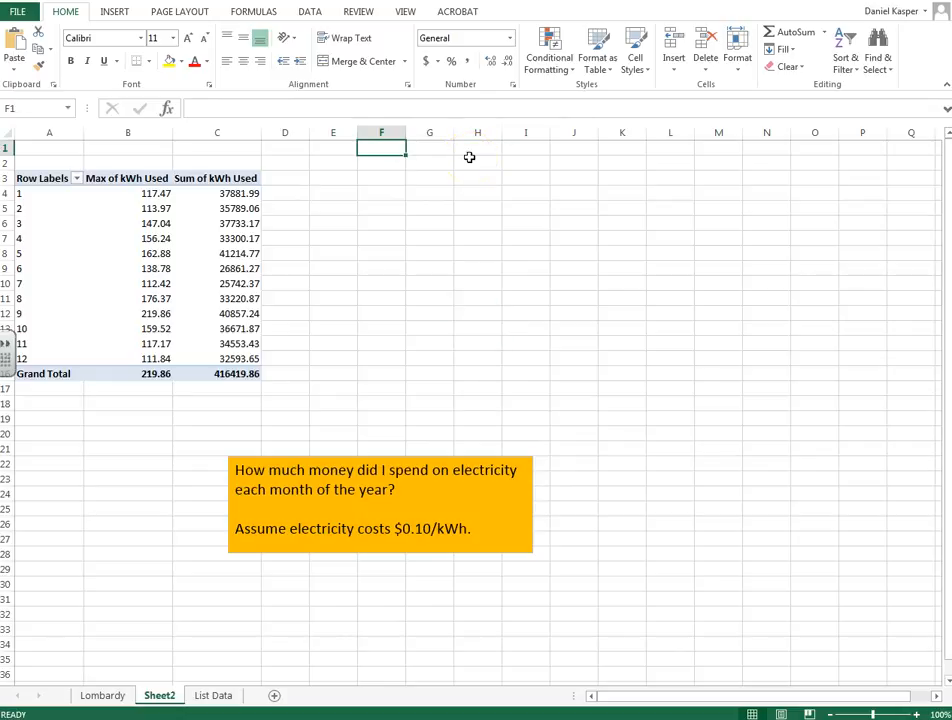
text($0.1)
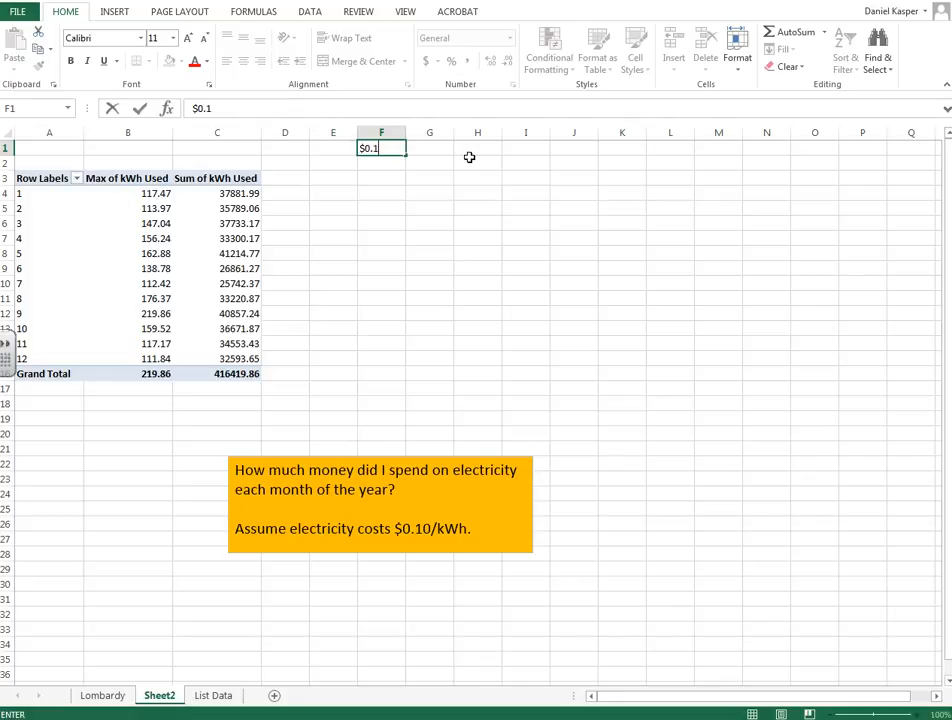
text(0)
key(Tab)
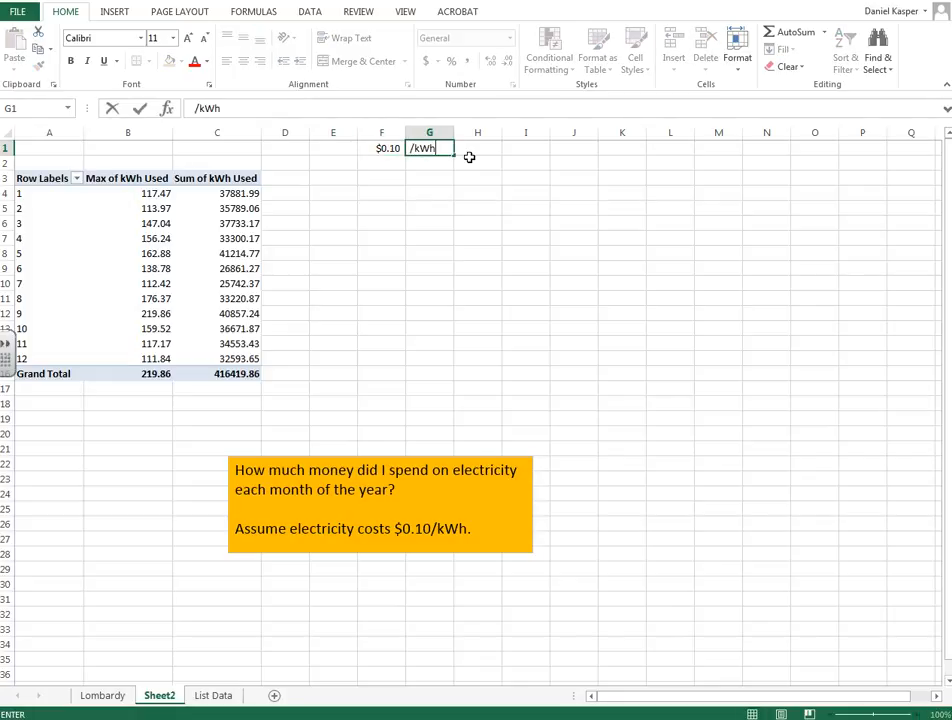
key(Return)
click(364, 241)
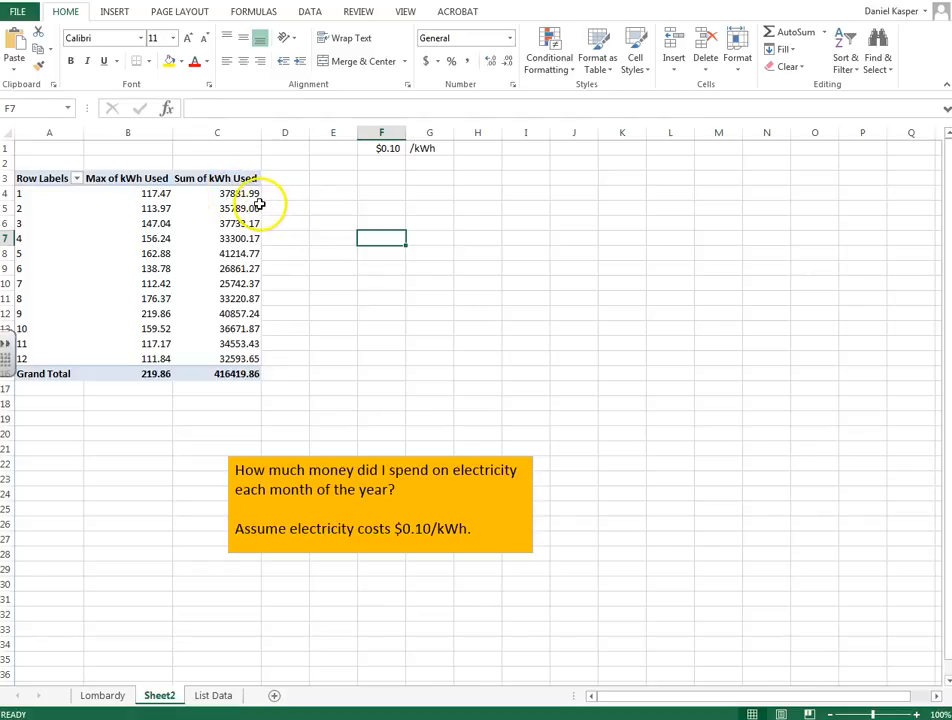
Enter the heading total cost in D3, directly beside the PivotTable's Sum of kWh Used column.
mouse_move(247, 194)
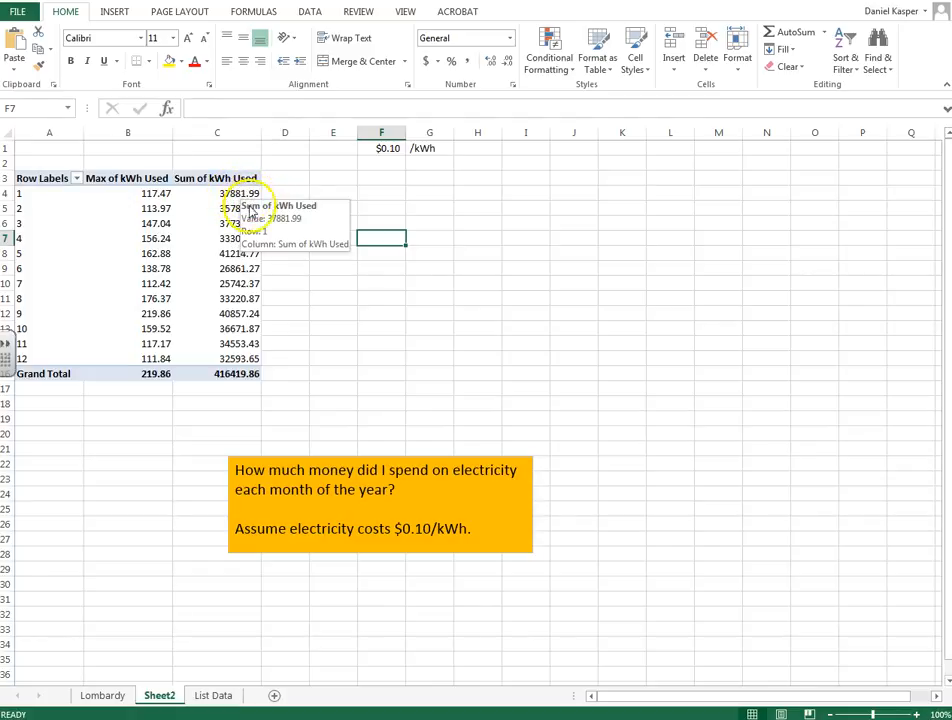
click(217, 195)
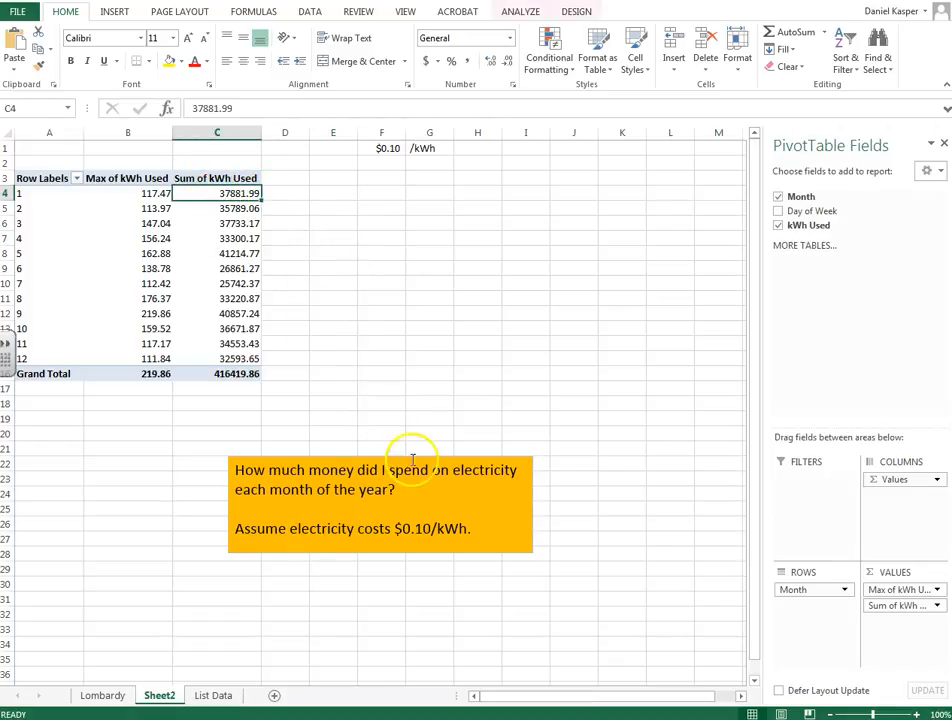
click(345, 283)
click(336, 181)
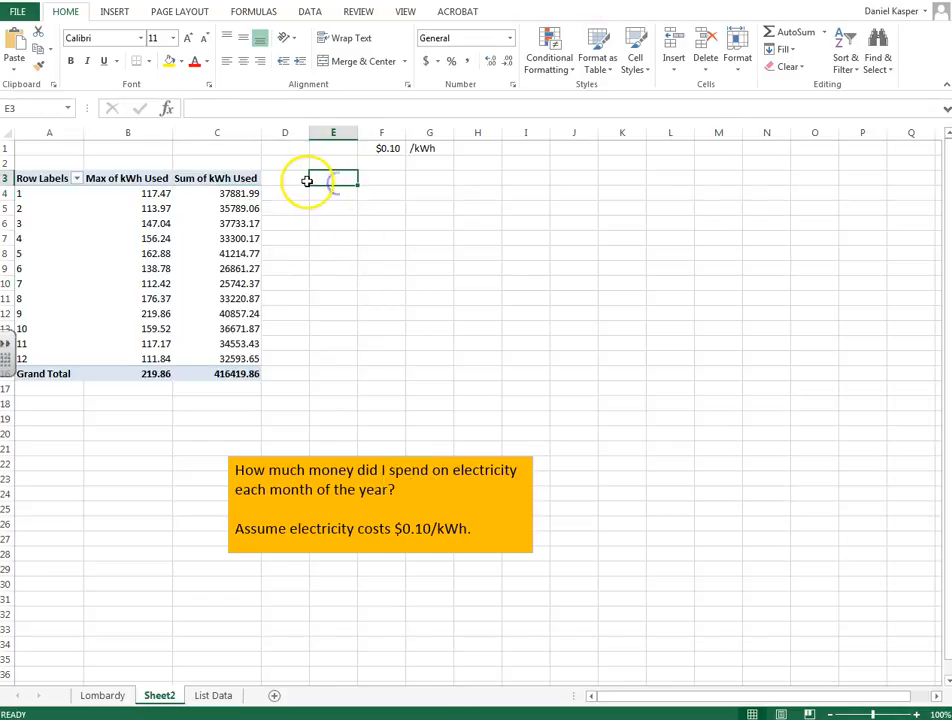
click(300, 179)
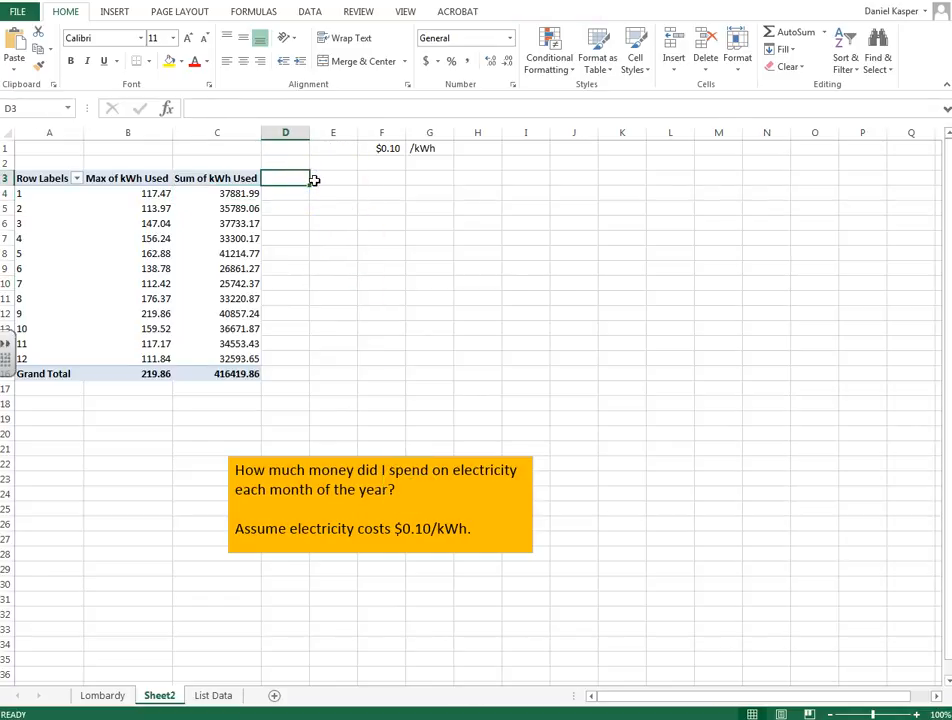
text(total cos)
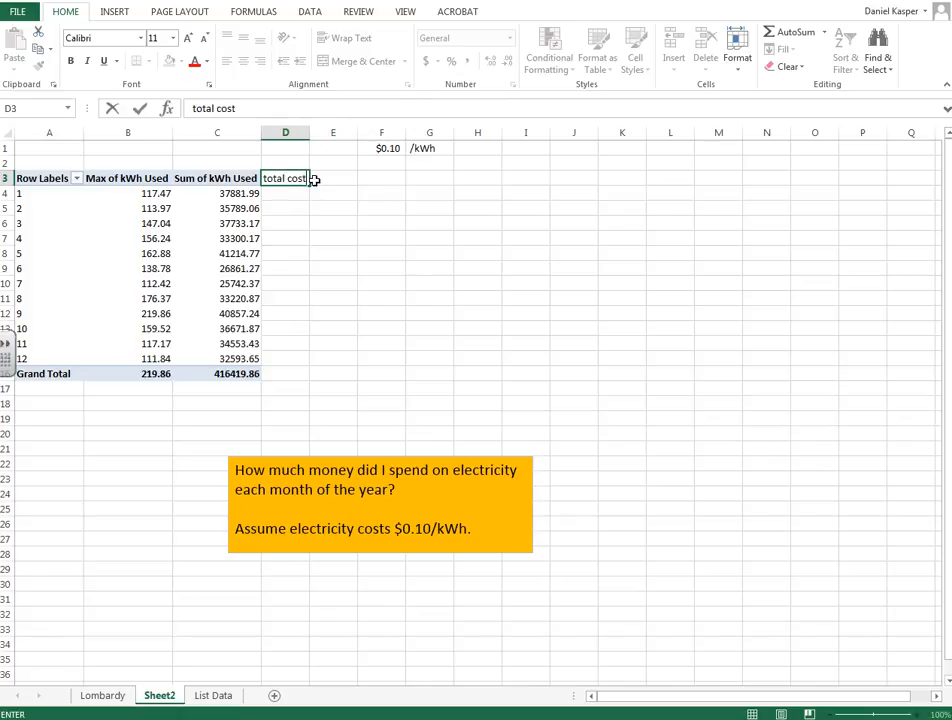
text(t)
key(Return)
click(291, 178)
In D4, multiply month 1's Sum of kWh Used from the PivotTable by the rate in F1, and widen column D to fit.
click(288, 193)
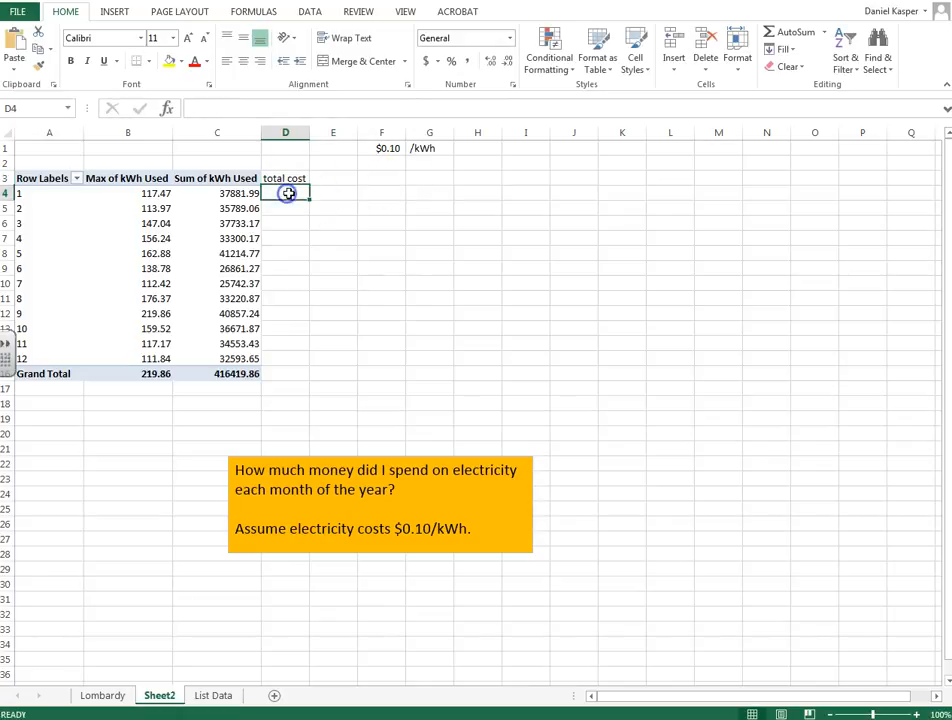
text(=)
click(240, 192)
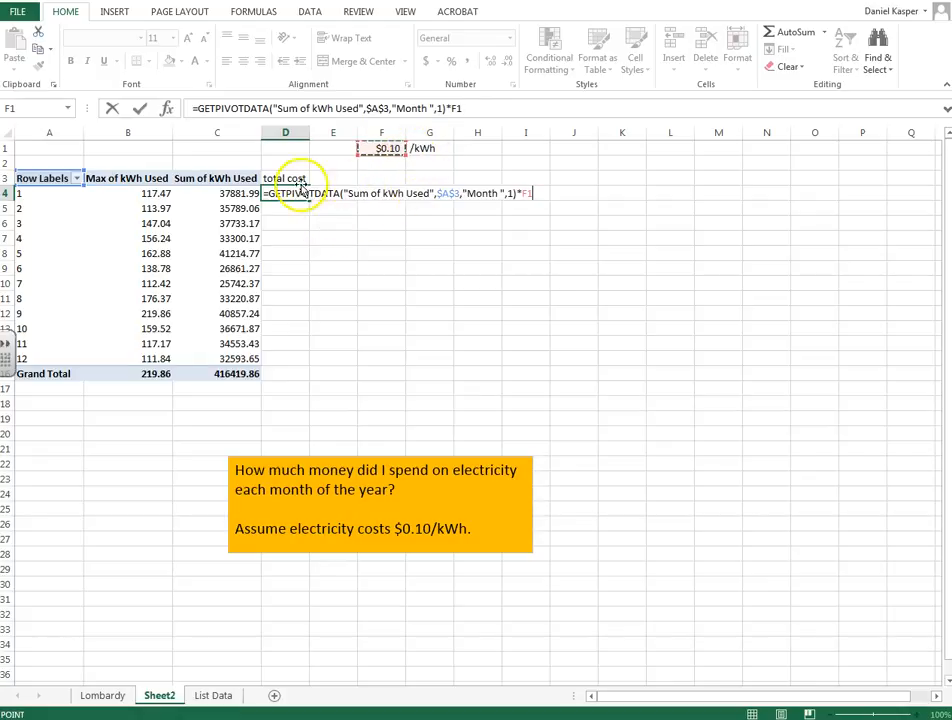
key(Return)
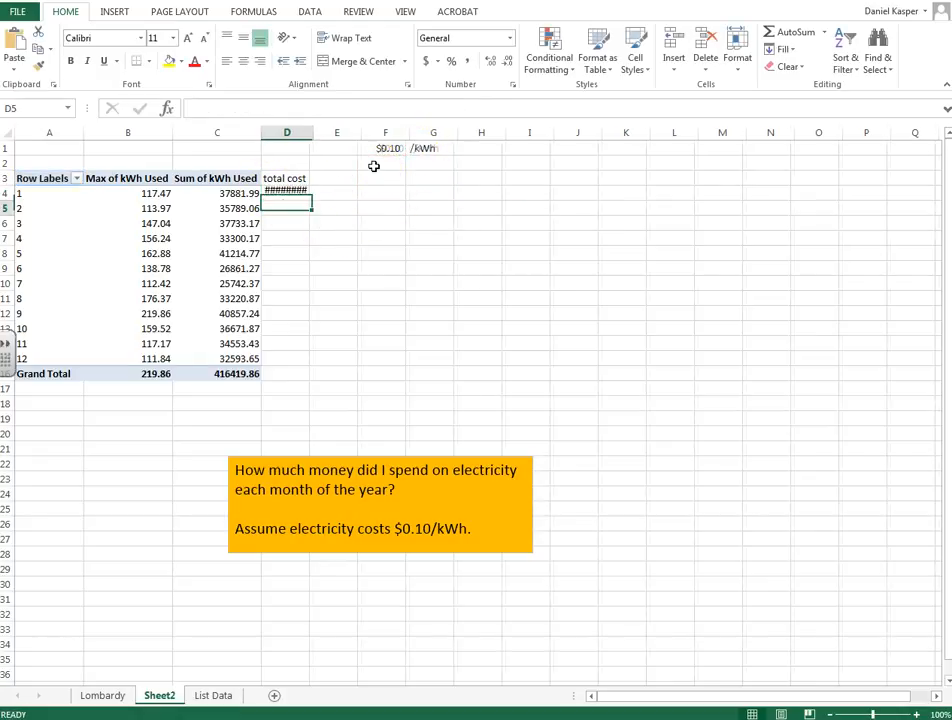
drag(309, 131, 320, 131)
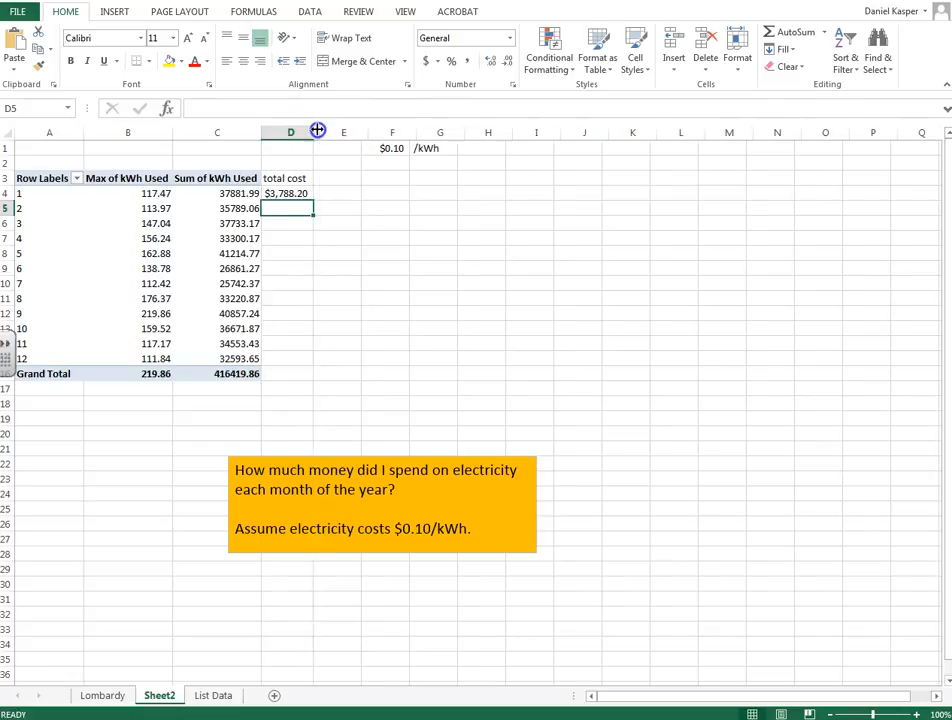
Fill the total cost formula from D4 down through month 12 and check the copied formula in D9.
click(312, 194)
drag(320, 199, 312, 316)
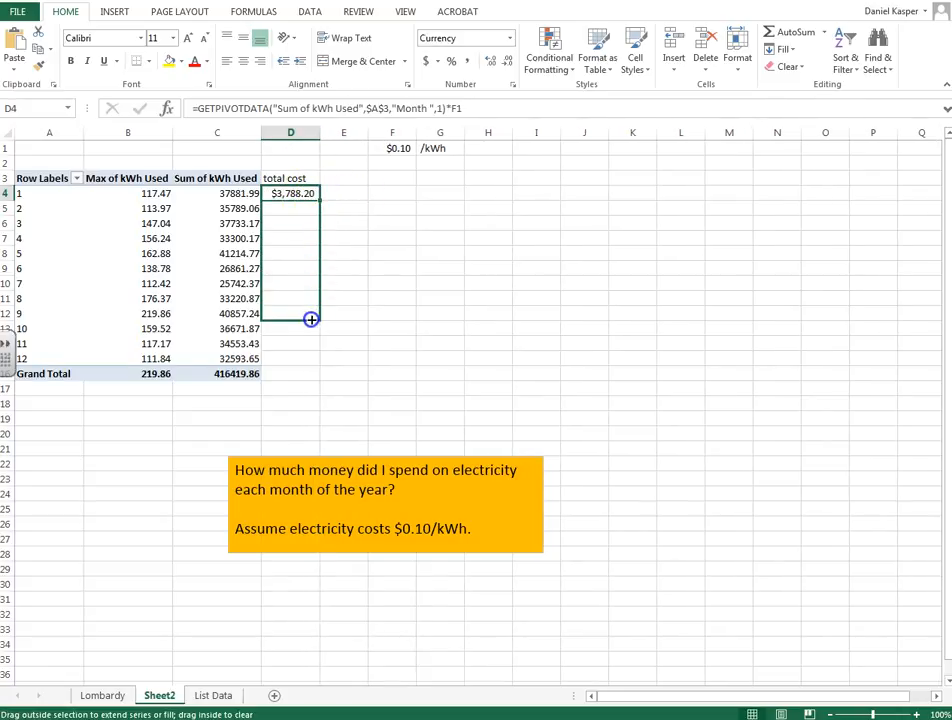
drag(307, 363, 312, 361)
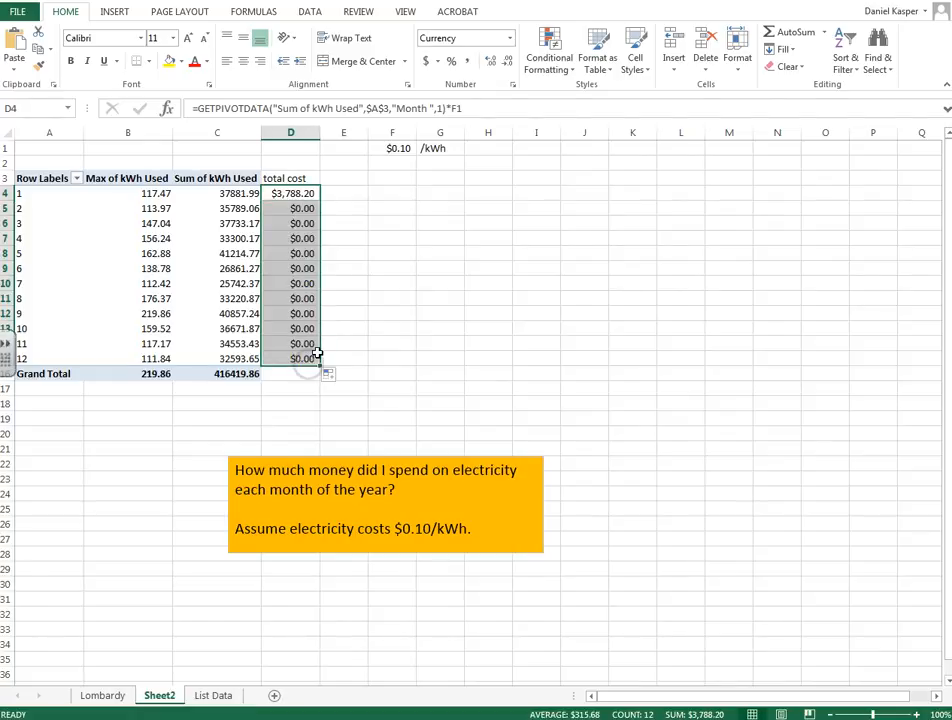
click(312, 268)
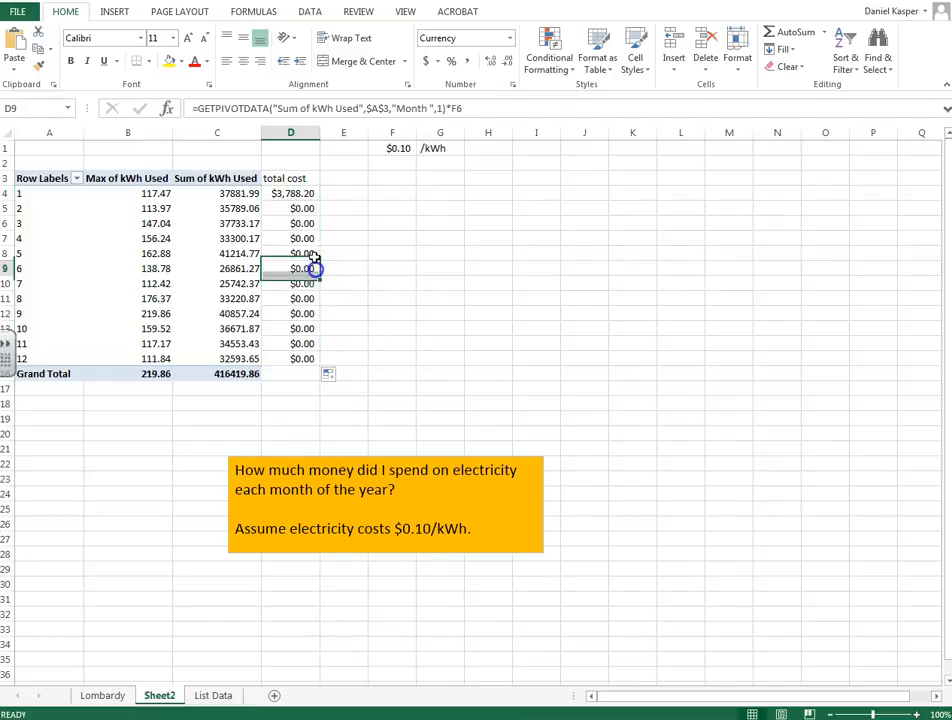
Make the rate reference in D4's formula absolute as $F$1 and refill the formula down through month 12.
click(453, 110)
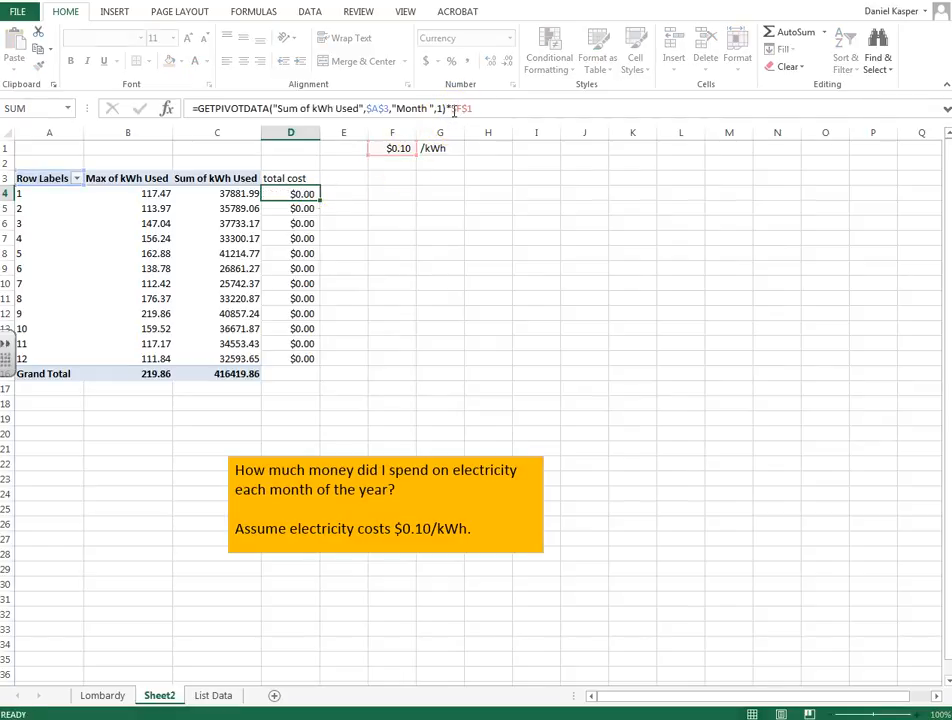
key(Return)
click(308, 193)
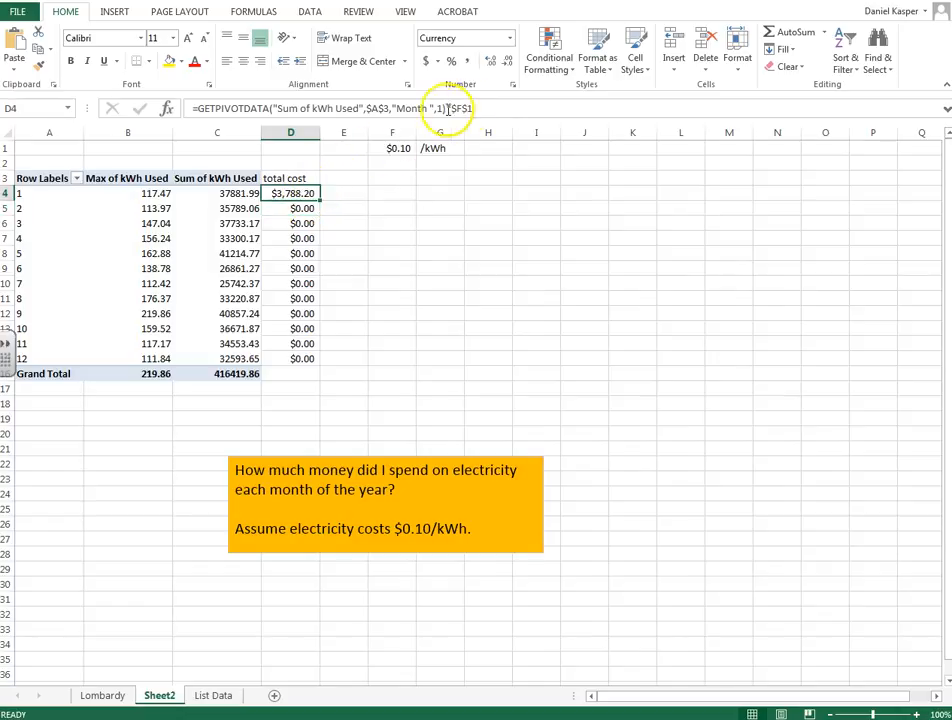
drag(321, 201, 310, 370)
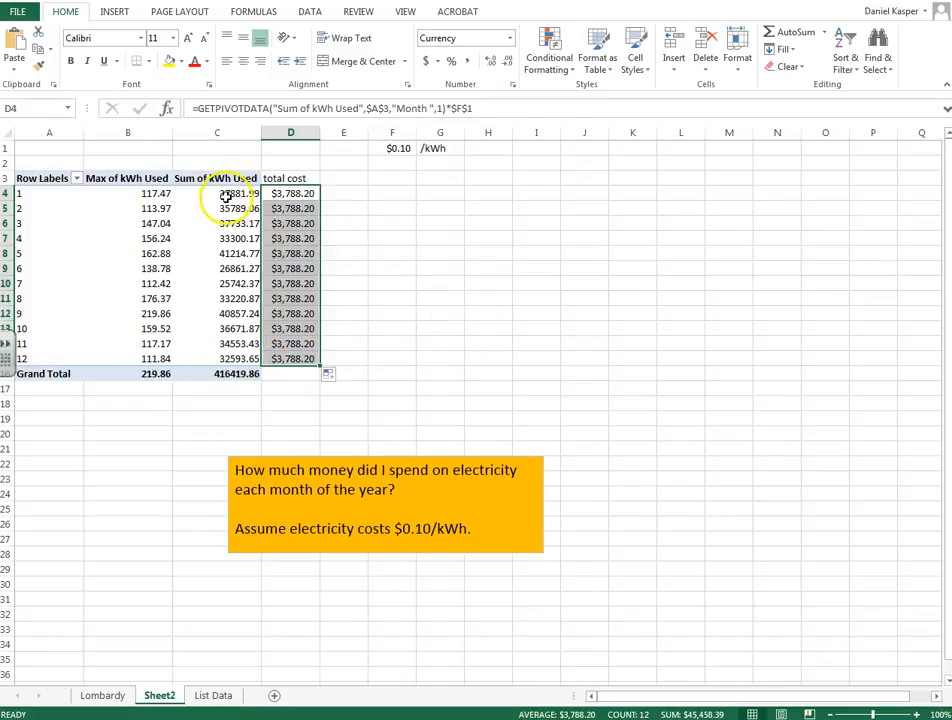
Compare the filled costs with the monthly kWh sums and examine each GETPIVOTDATA argument in D4's formula.
mouse_move(226, 197)
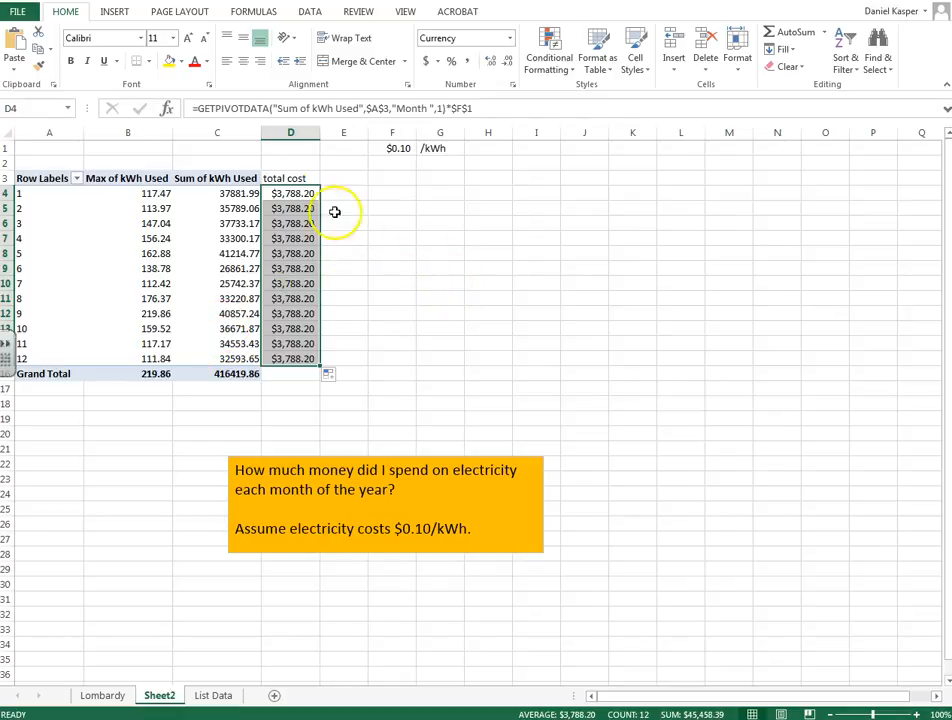
click(240, 208)
click(240, 223)
click(347, 232)
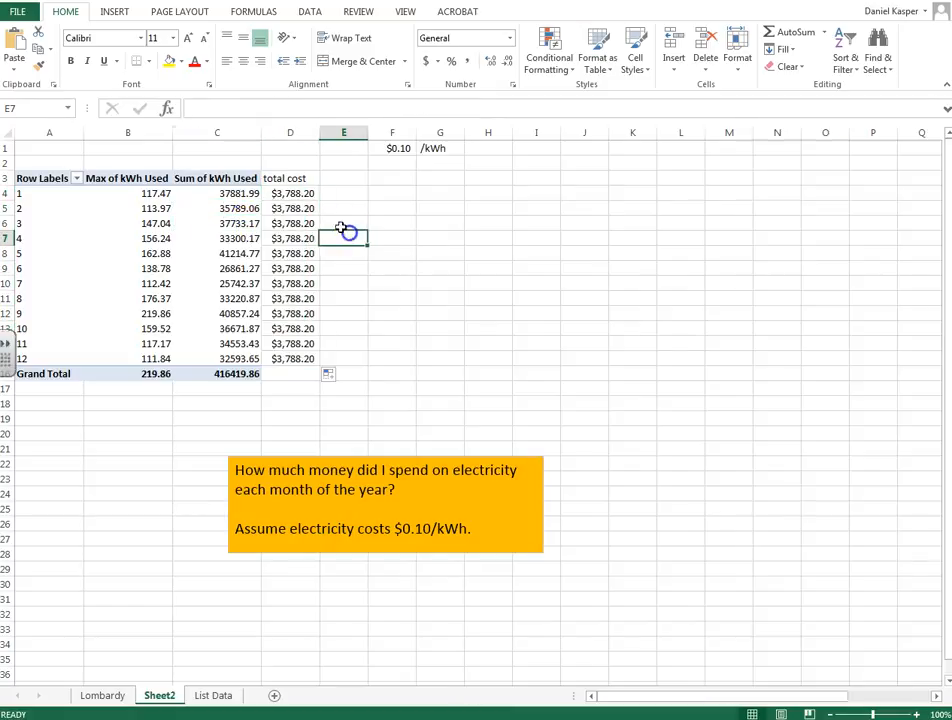
click(294, 195)
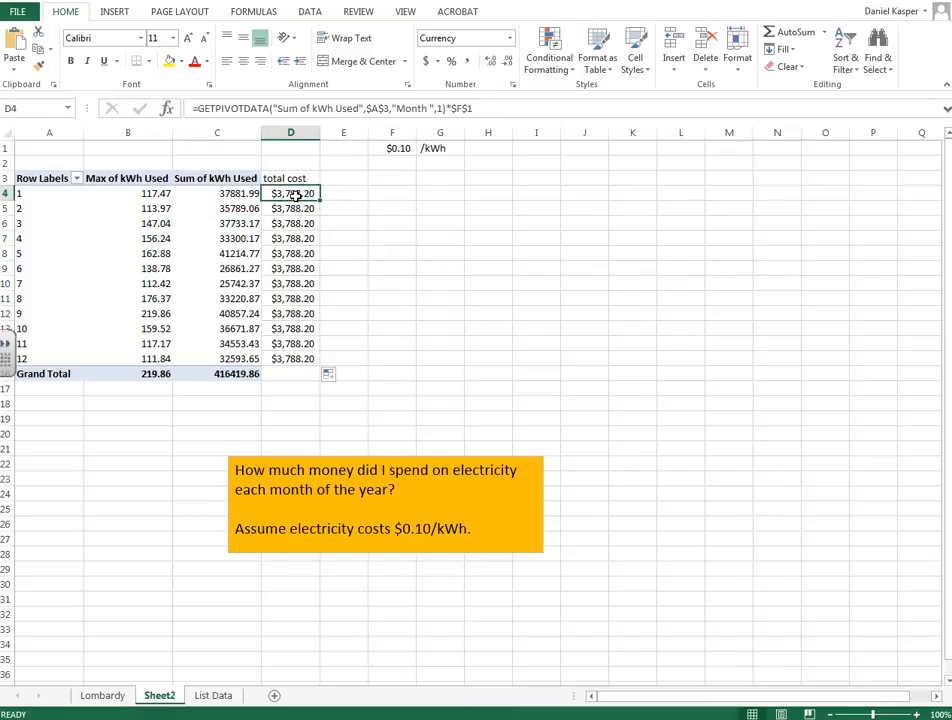
click(244, 110)
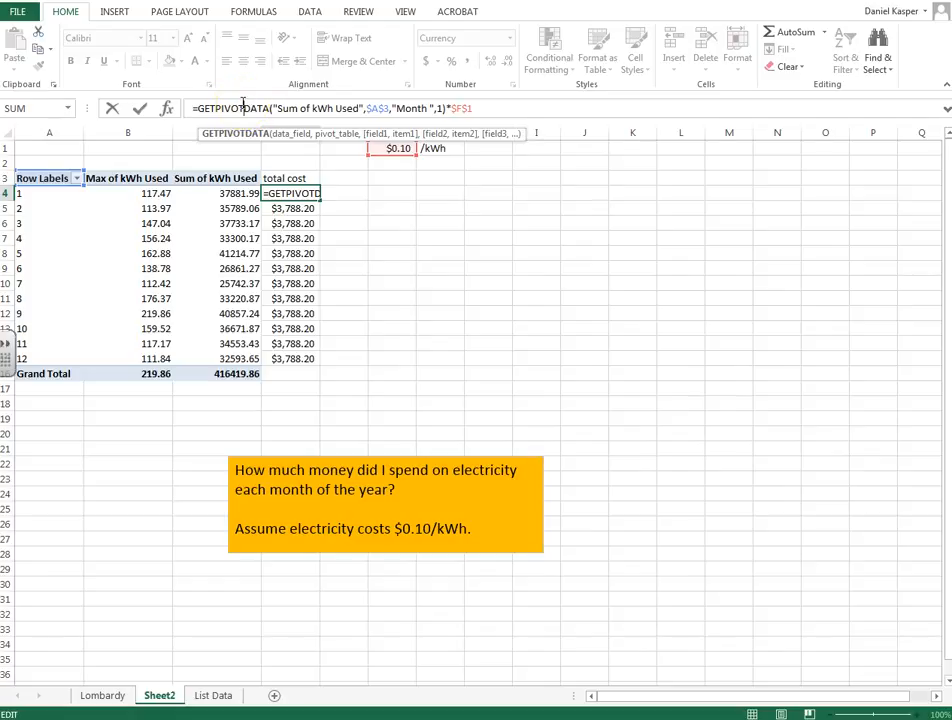
click(301, 238)
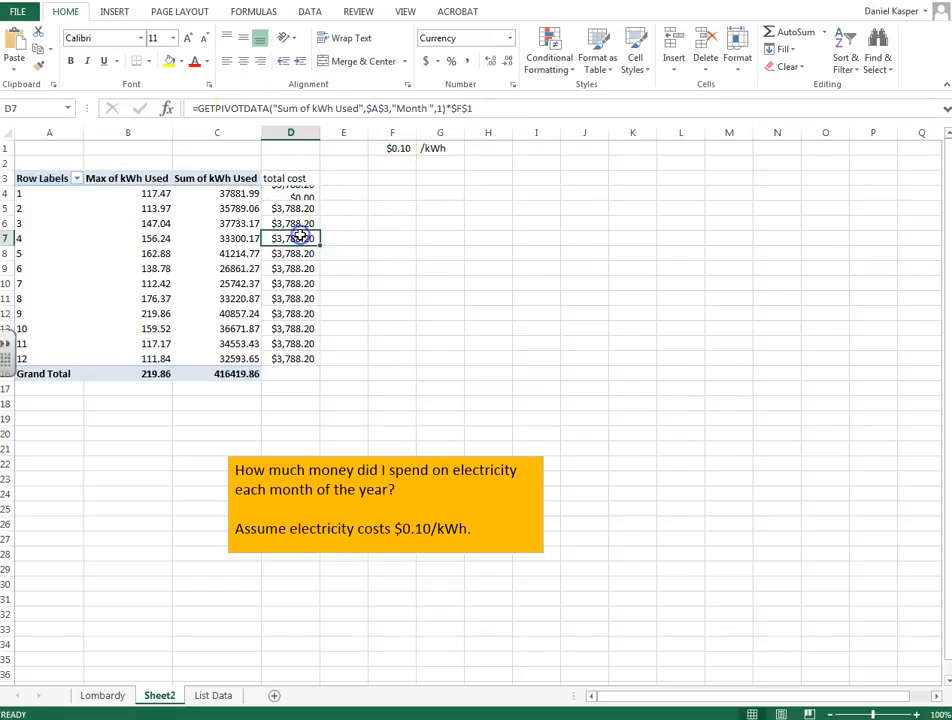
click(294, 193)
click(241, 106)
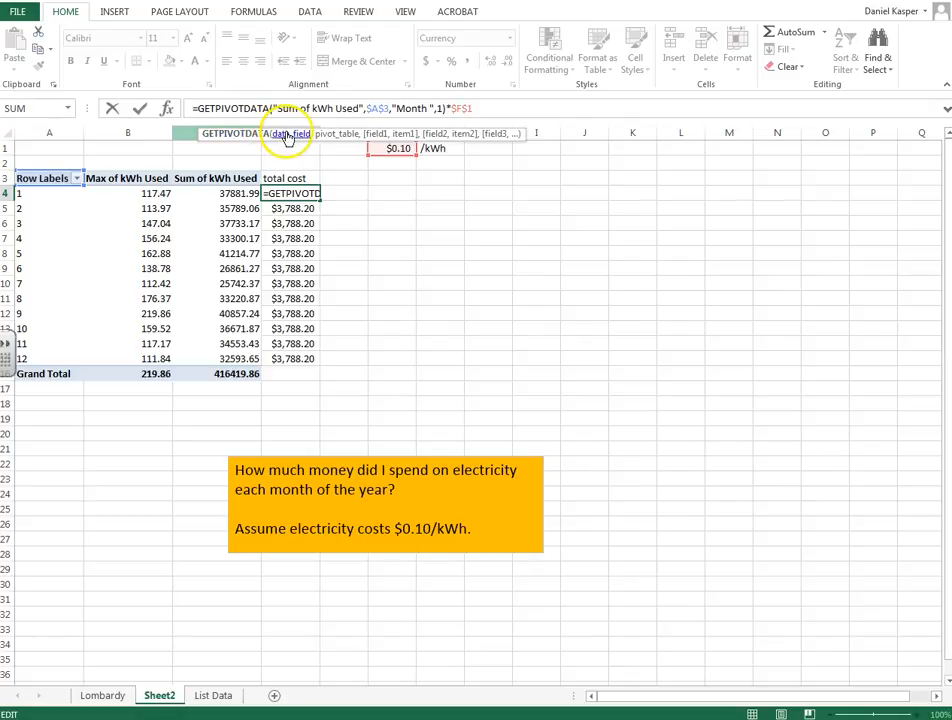
click(287, 136)
click(306, 109)
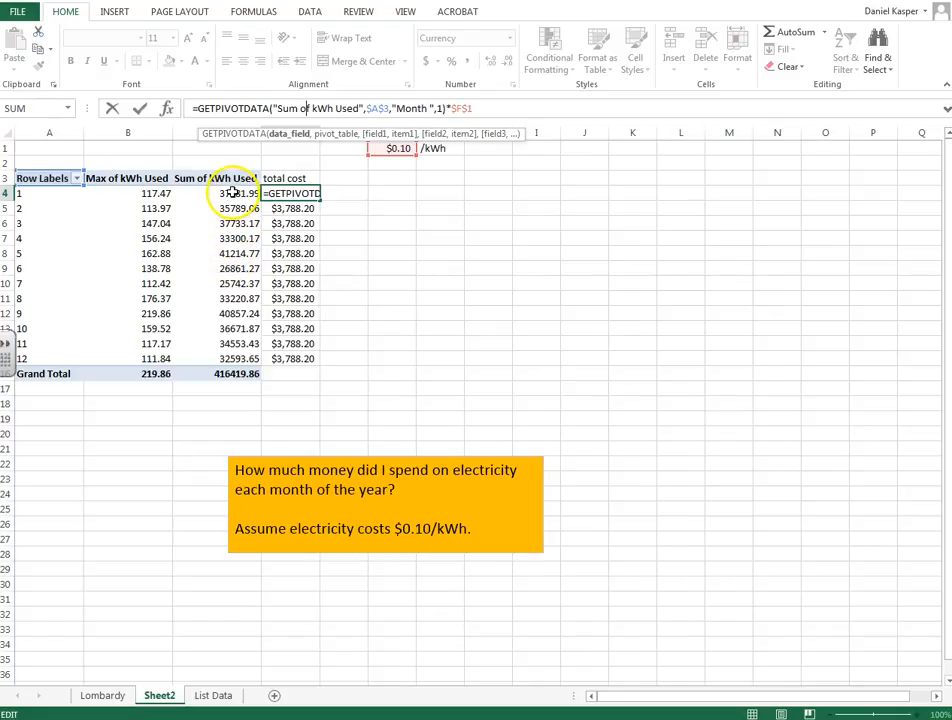
click(379, 109)
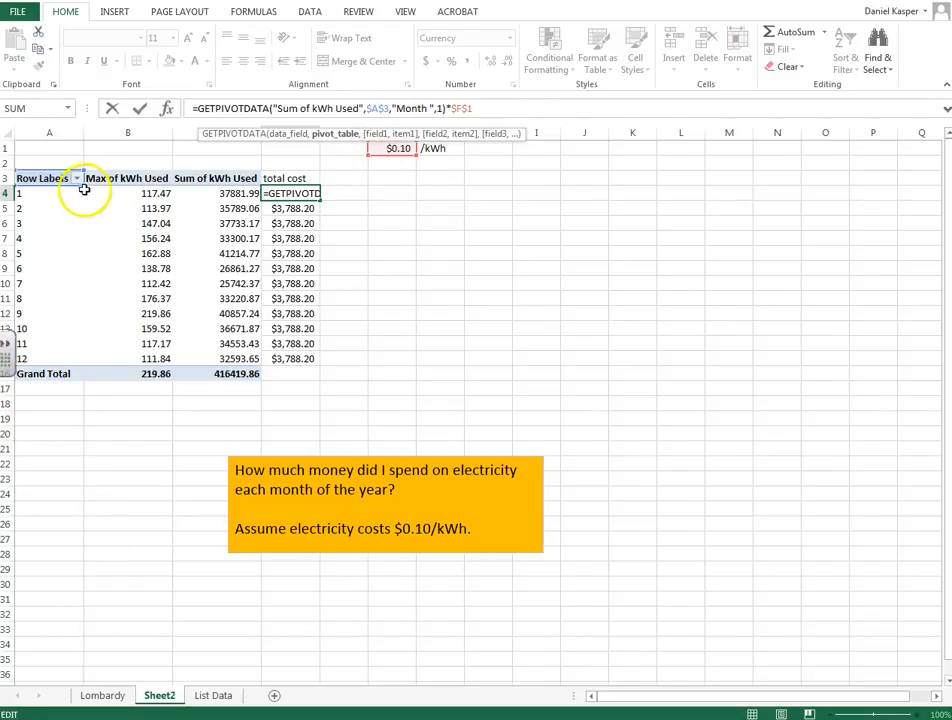
click(303, 108)
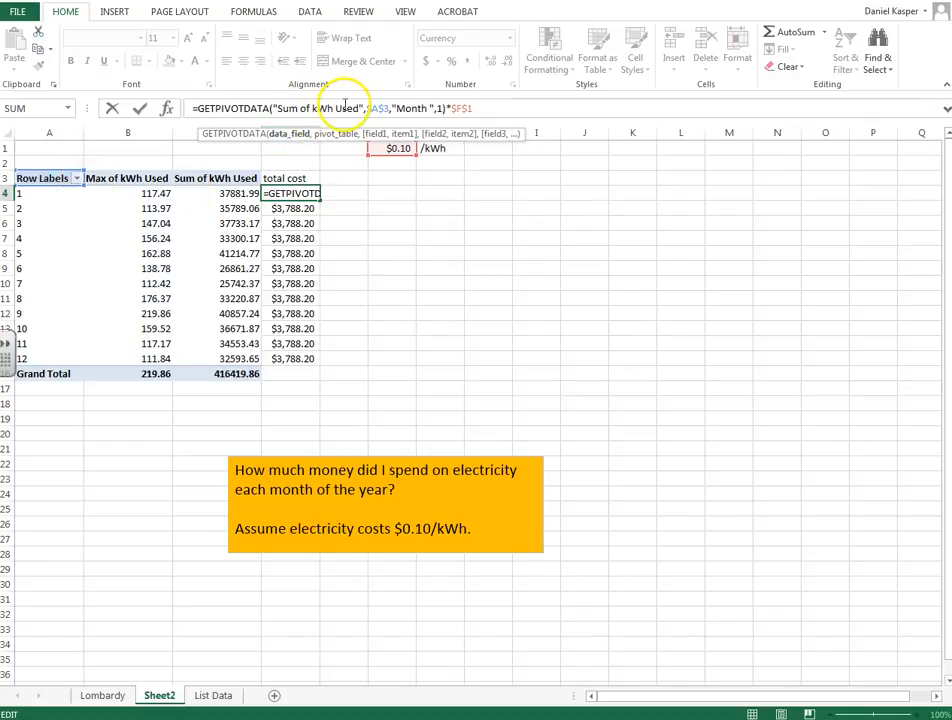
click(378, 108)
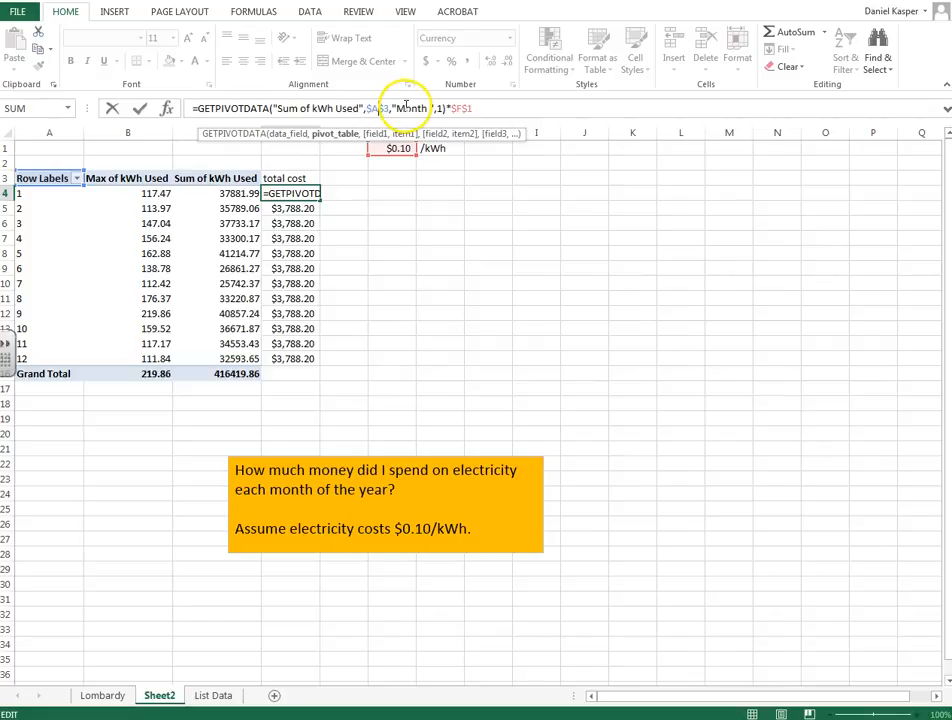
click(409, 108)
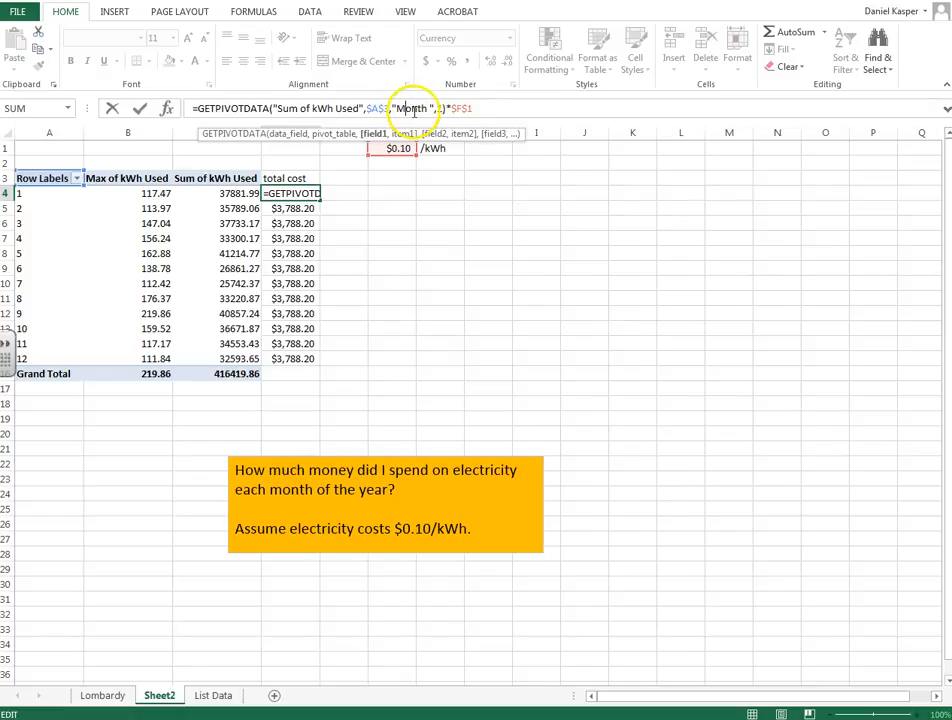
text(1)
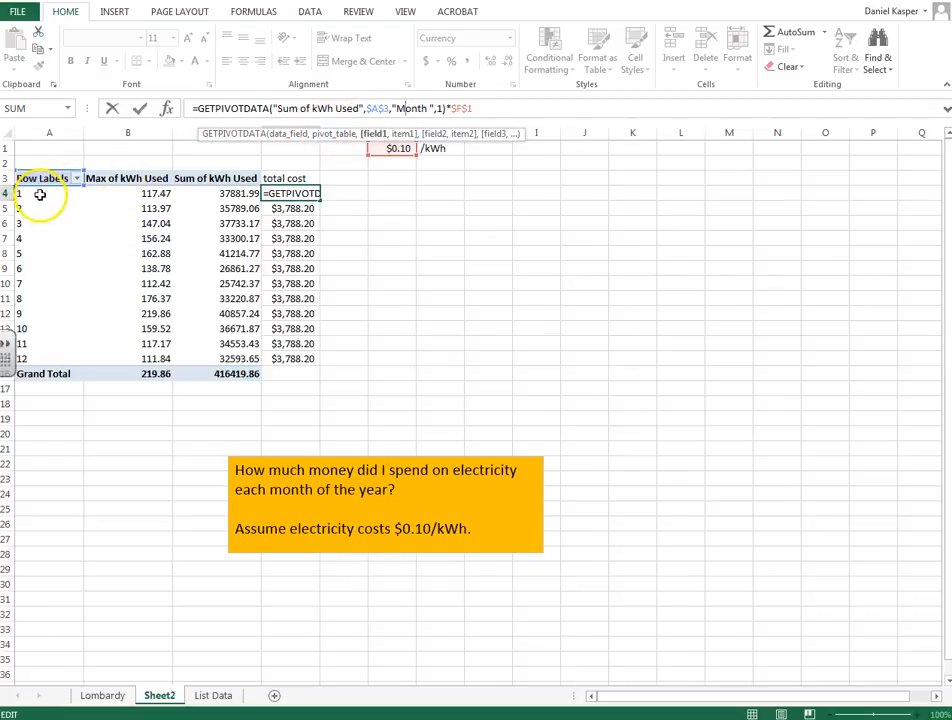
click(409, 108)
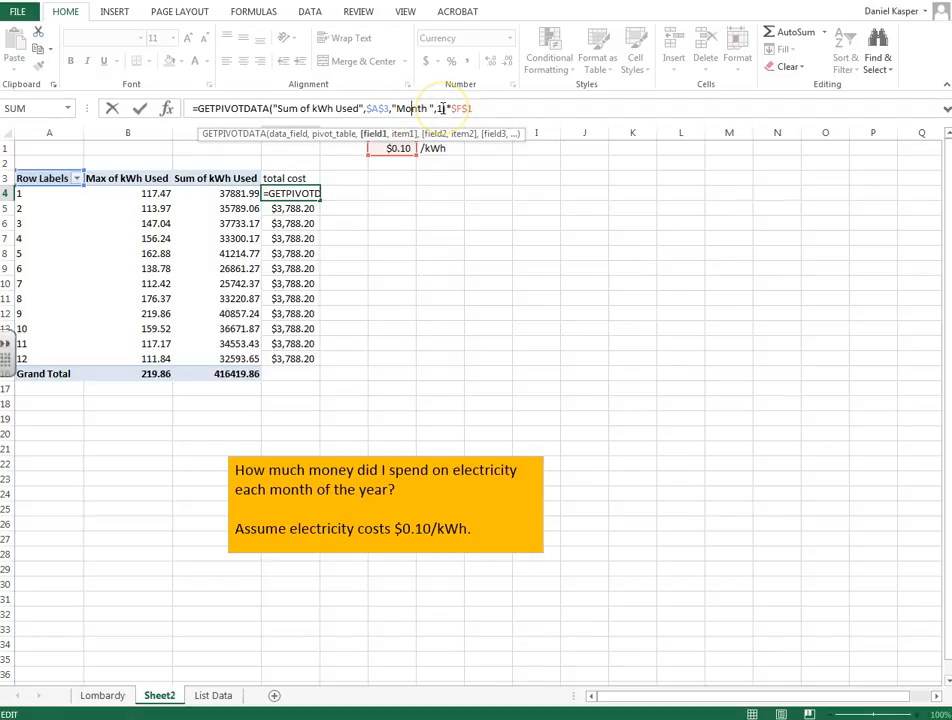
text(*)
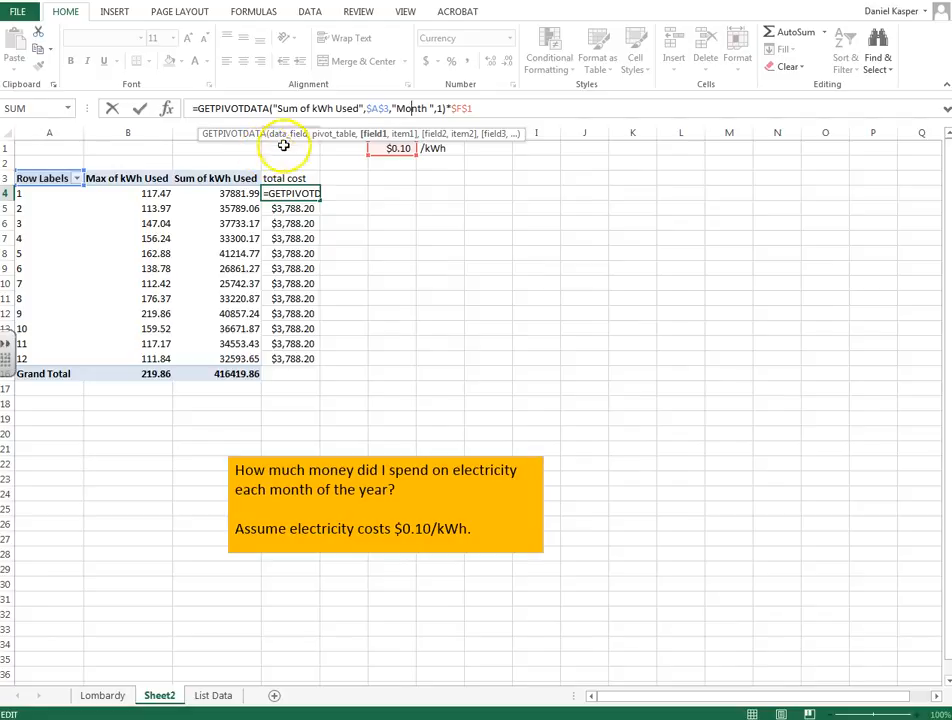
click(314, 108)
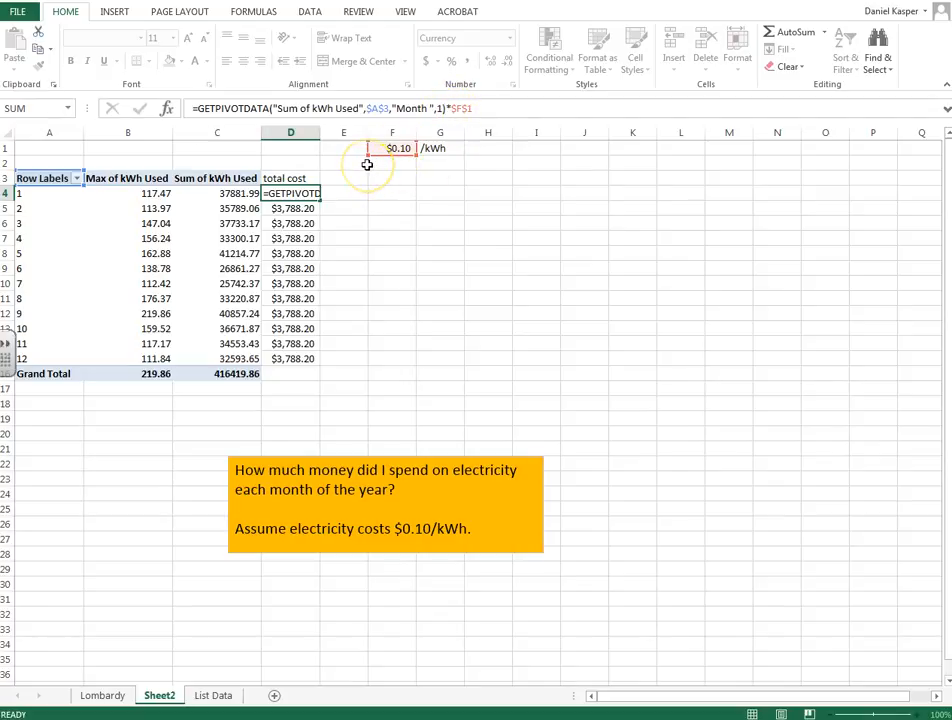
key(Return)
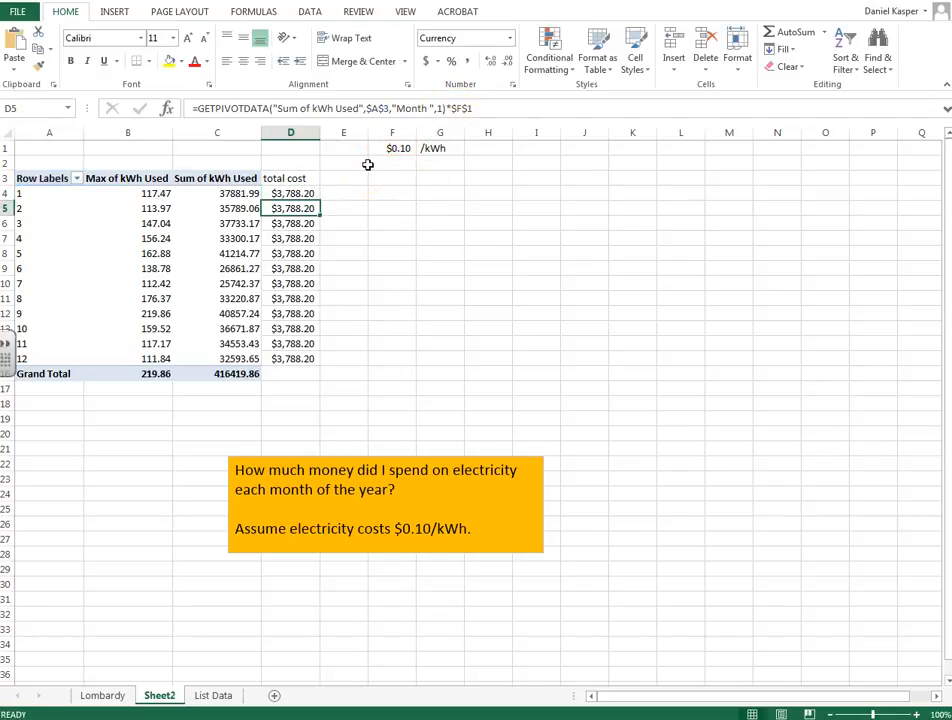
Inspect the month item argument of the copied GETPIVOTDATA formula in D5, leaving the formula as it is.
click(315, 190)
click(300, 210)
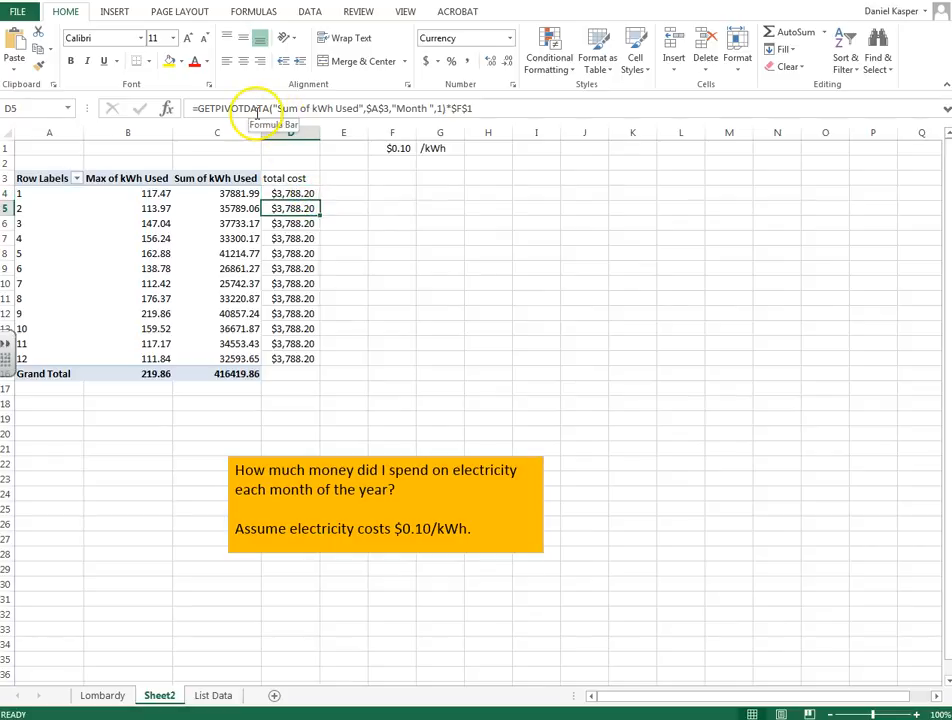
click(294, 108)
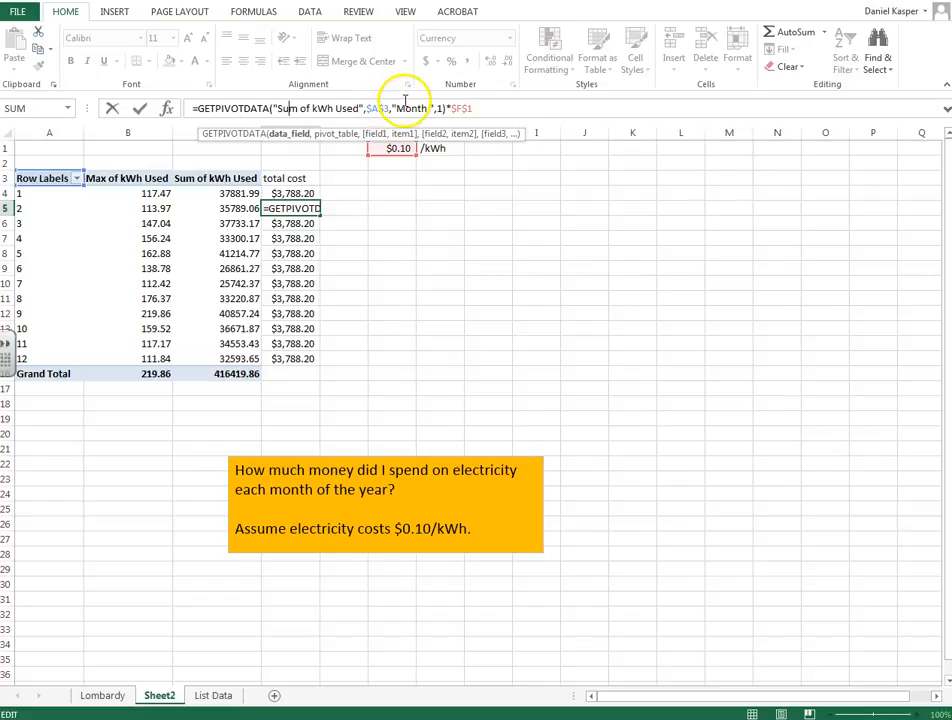
click(440, 108)
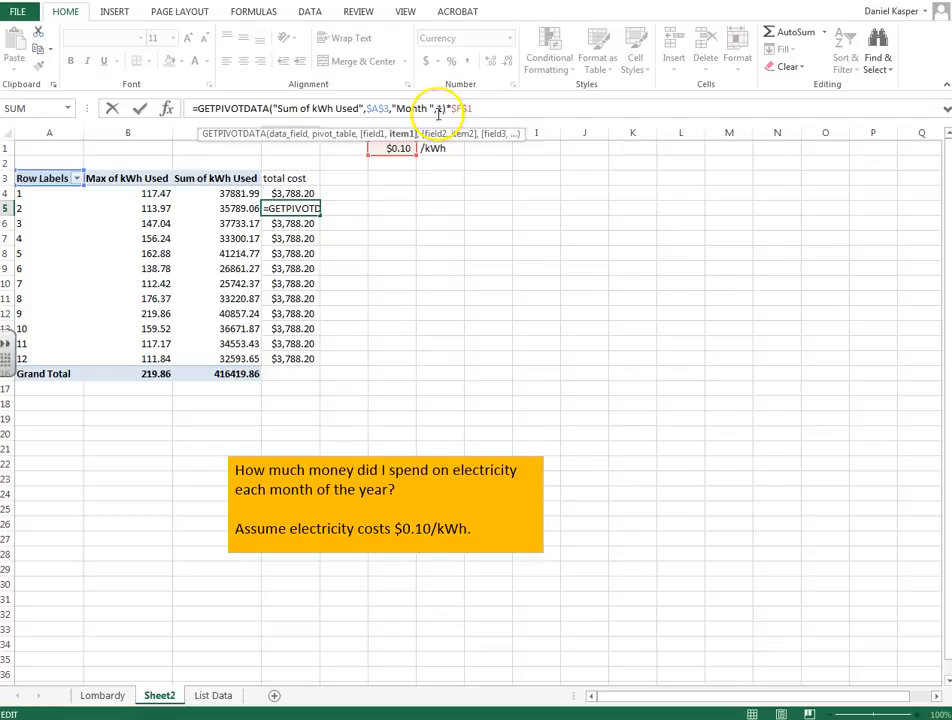
key(Return)
click(311, 234)
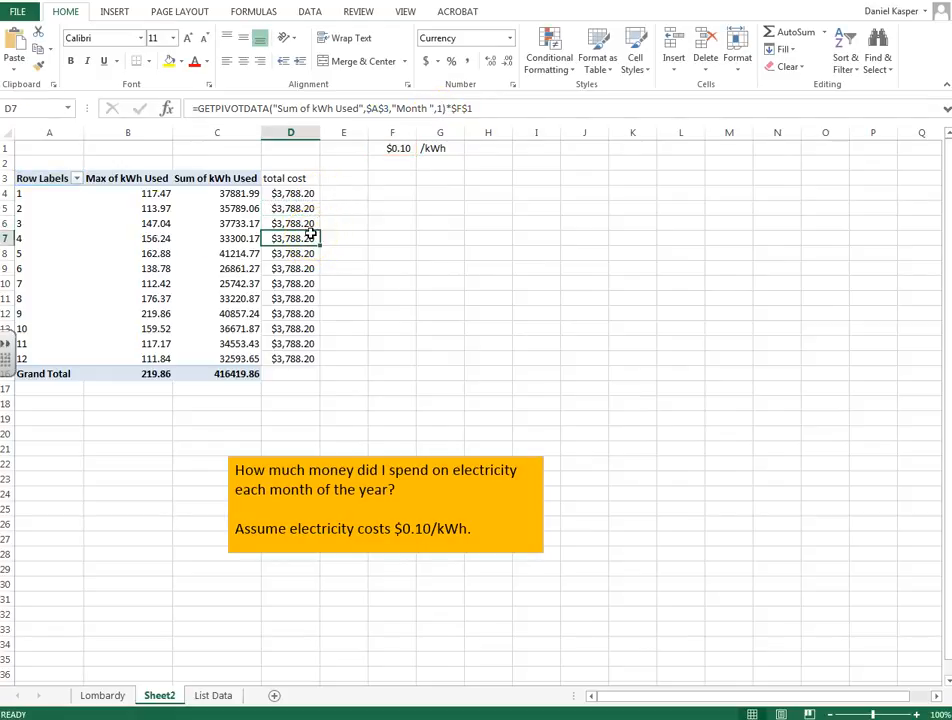
Check the copied formulas down to D13 and replace the fixed month item in D4's GETPIVOTDATA formula with a reference to A4.
key(Down)
key(Down)
key(Down)
key(Down)
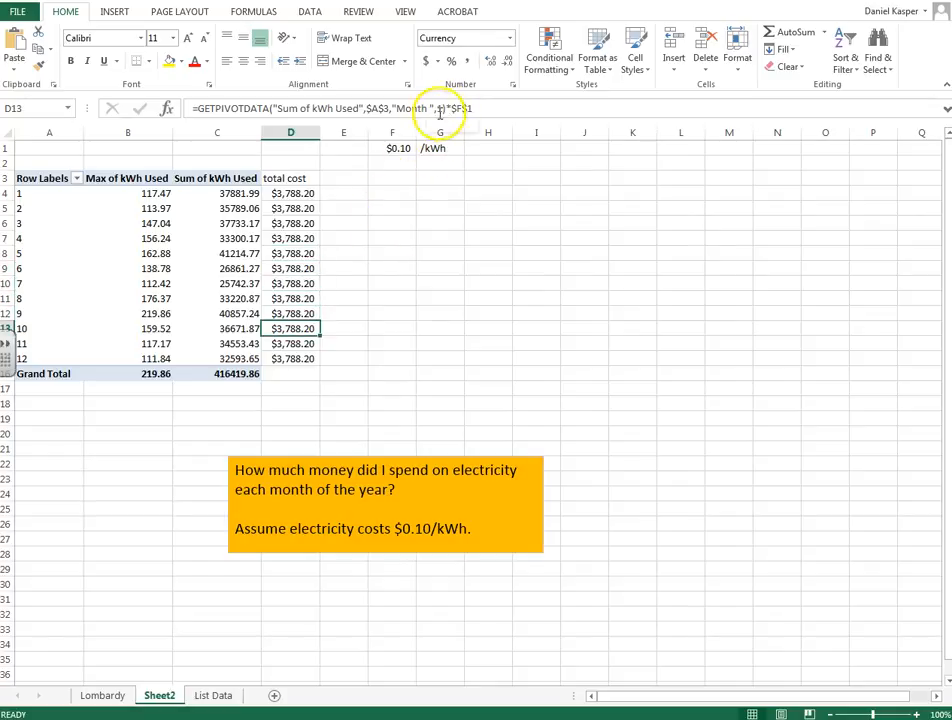
click(289, 192)
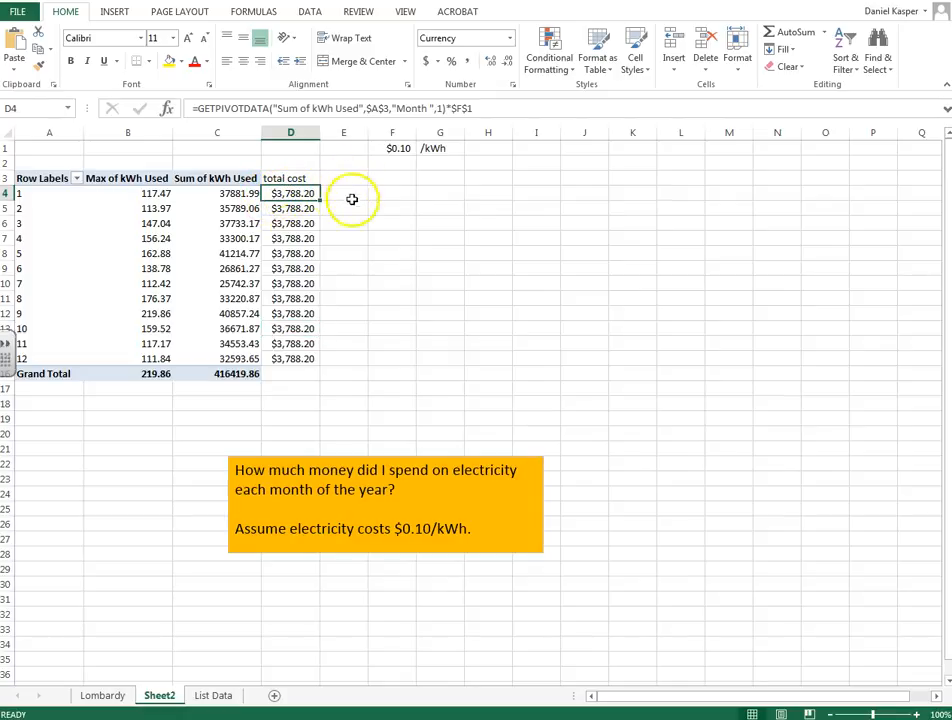
click(438, 108)
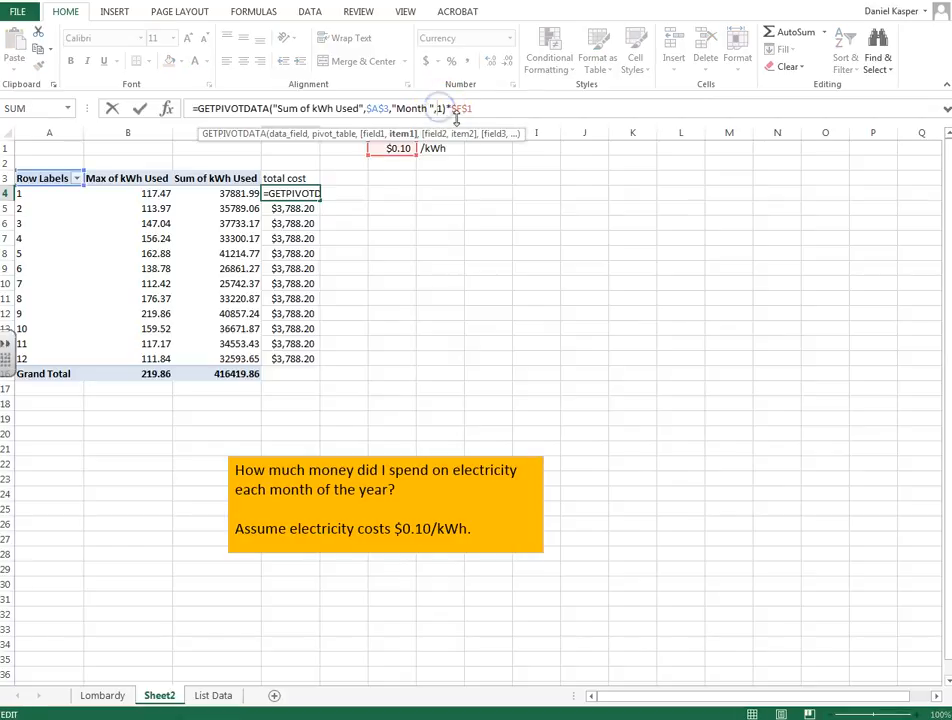
text(a)
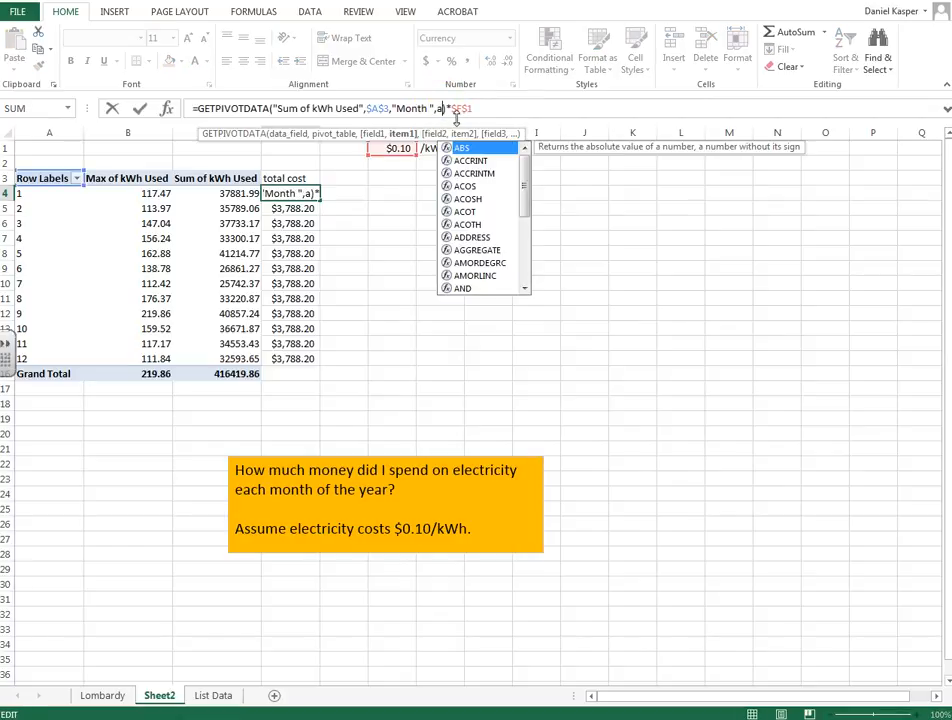
text(4)
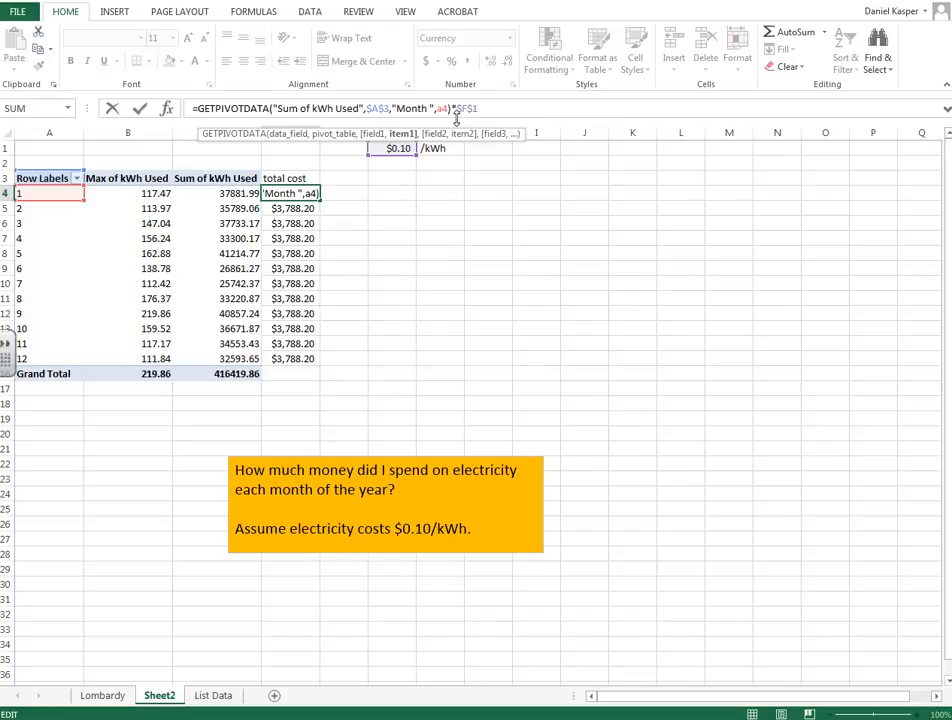
key(Return)
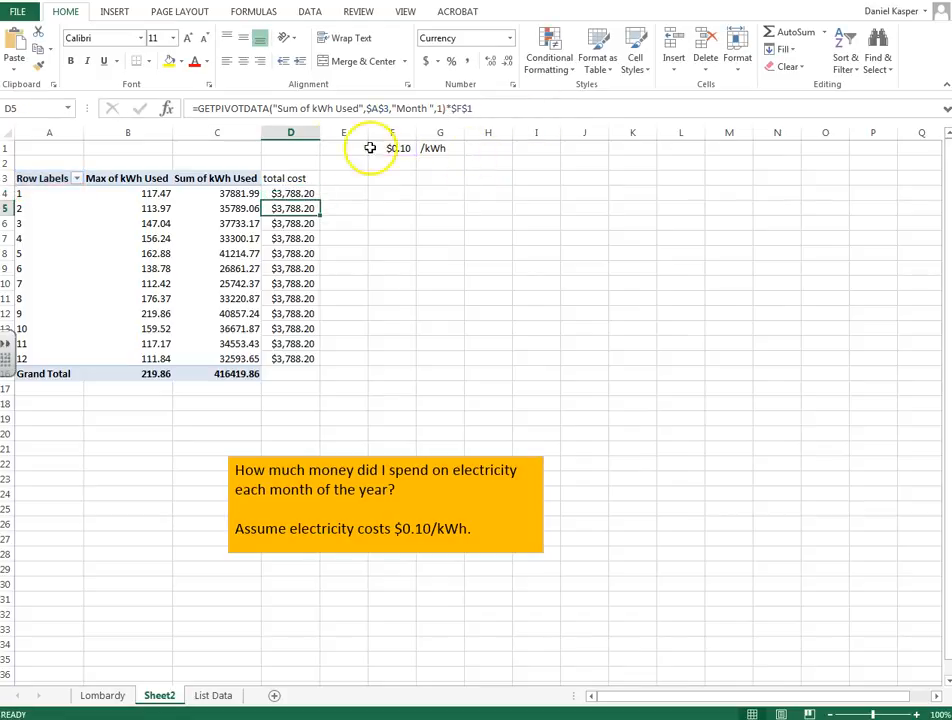
Refill D4's corrected total cost formula down the column through month 12.
click(298, 193)
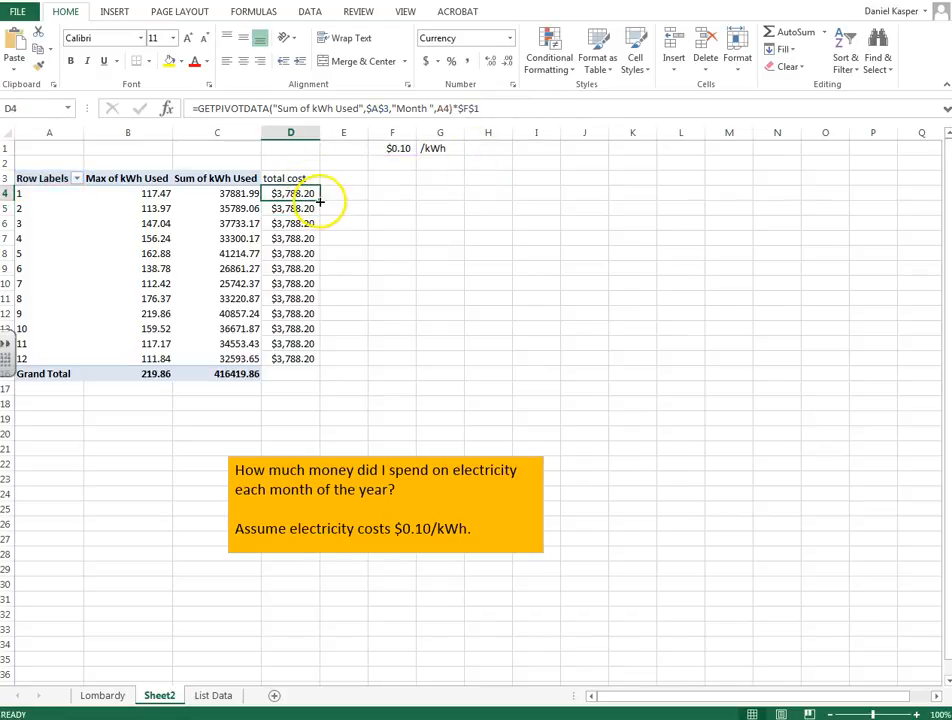
drag(320, 200, 308, 361)
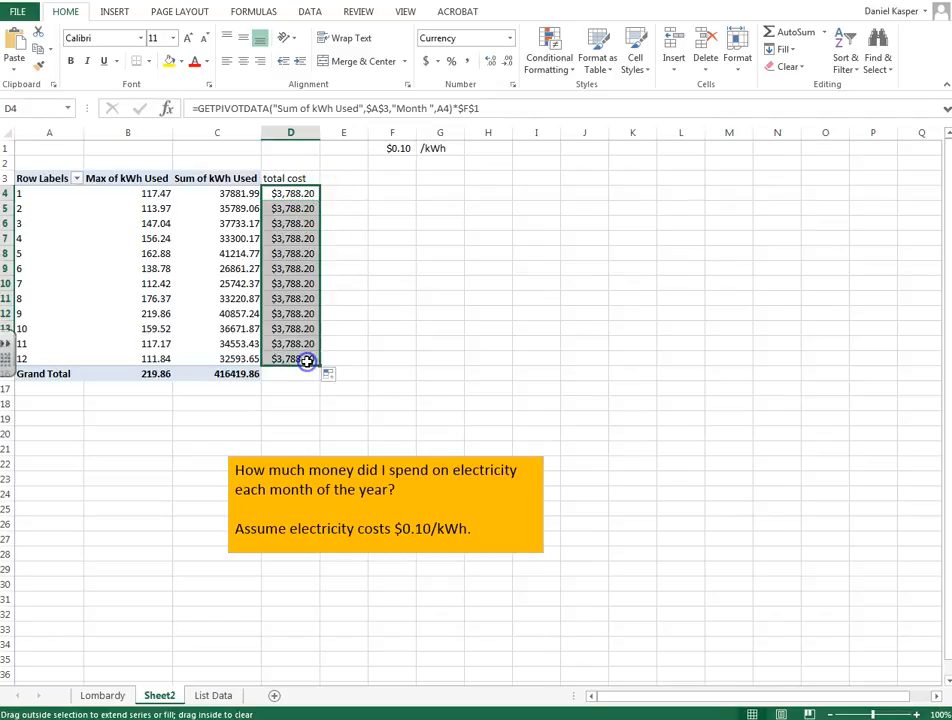
click(399, 250)
Inspect the copied formulas in D5 through D10, checking that each month item refers to its own row label.
click(291, 209)
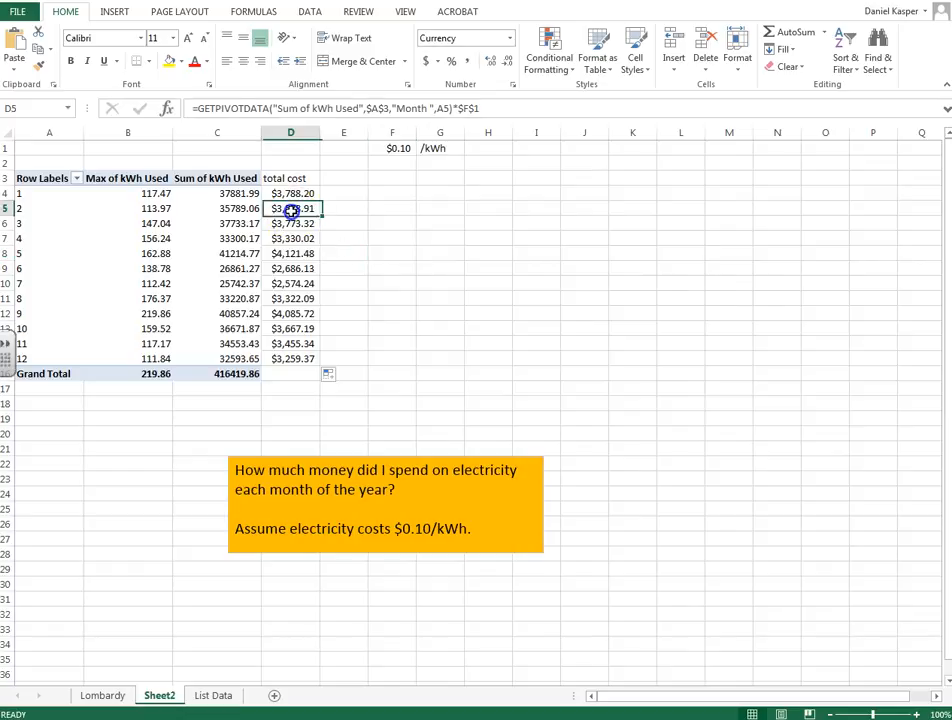
click(443, 108)
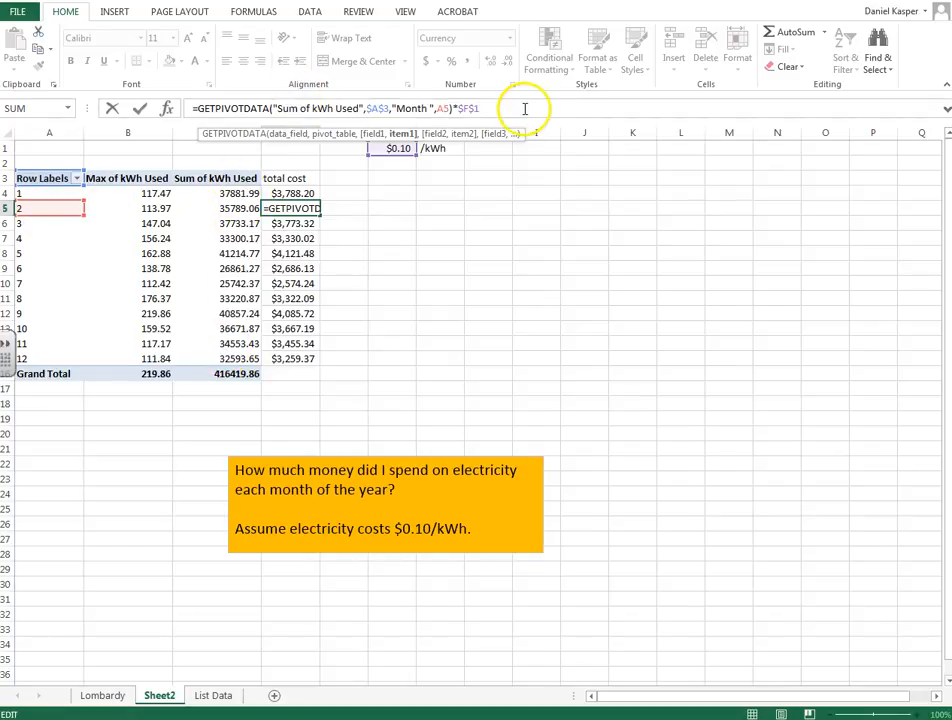
key(Return)
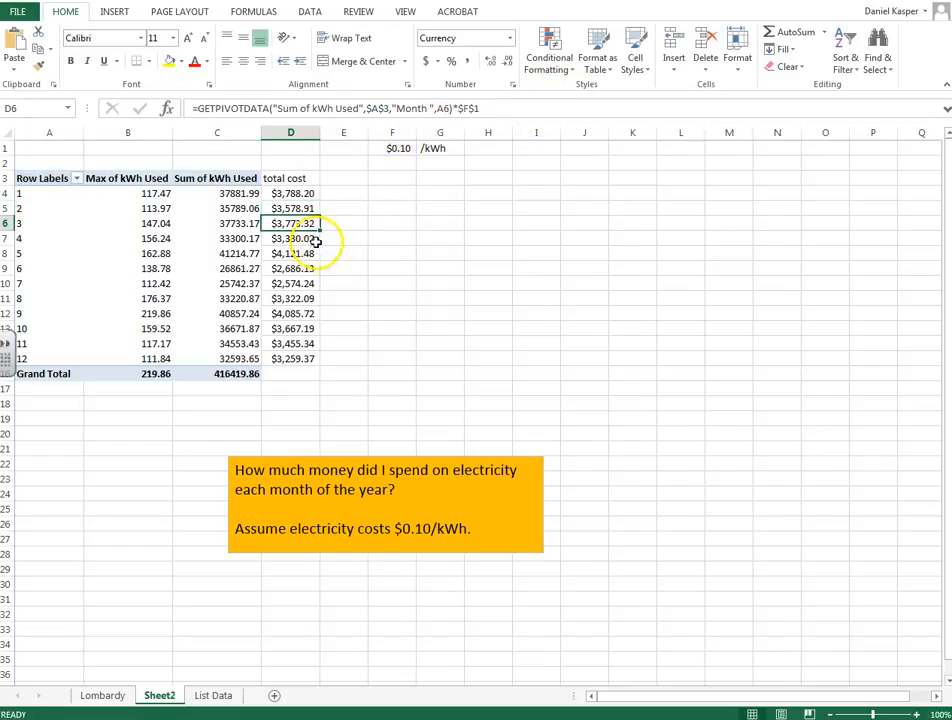
click(372, 110)
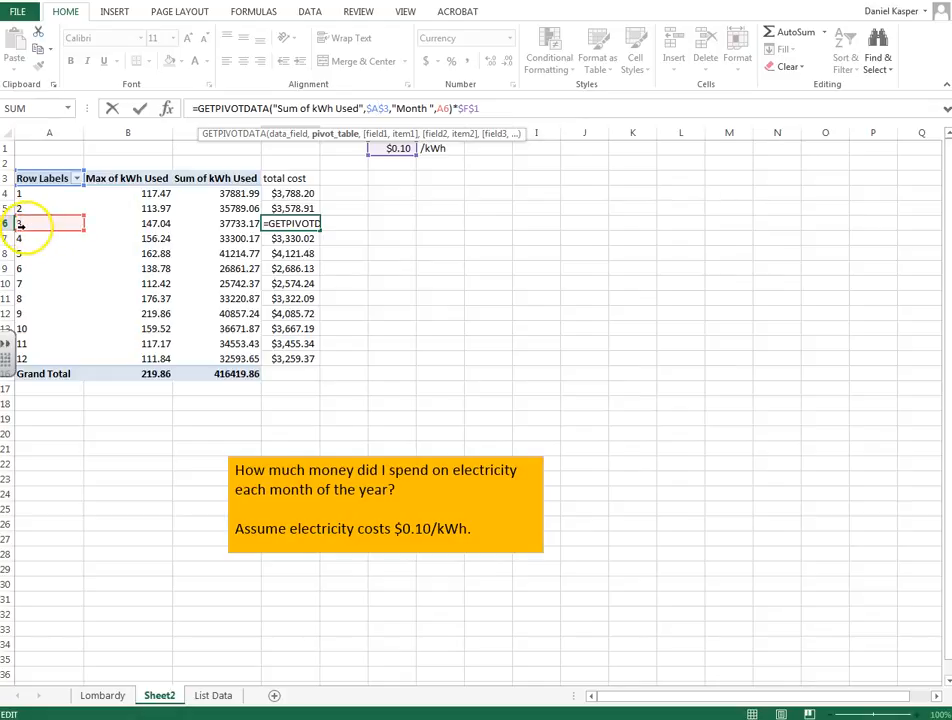
key(Return)
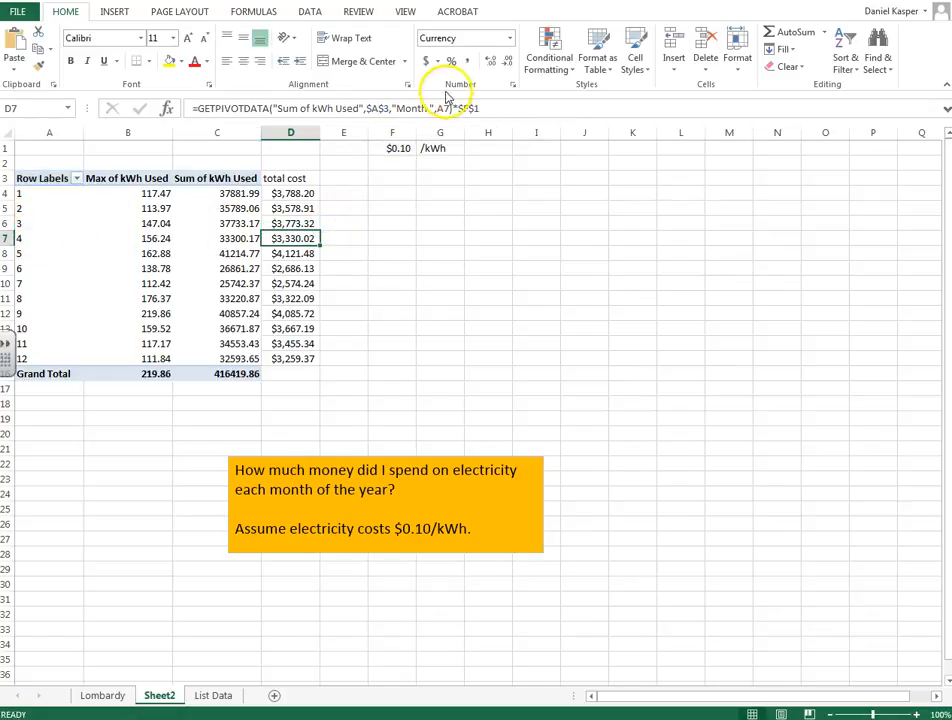
key(Down)
key(Down)
key(Down)
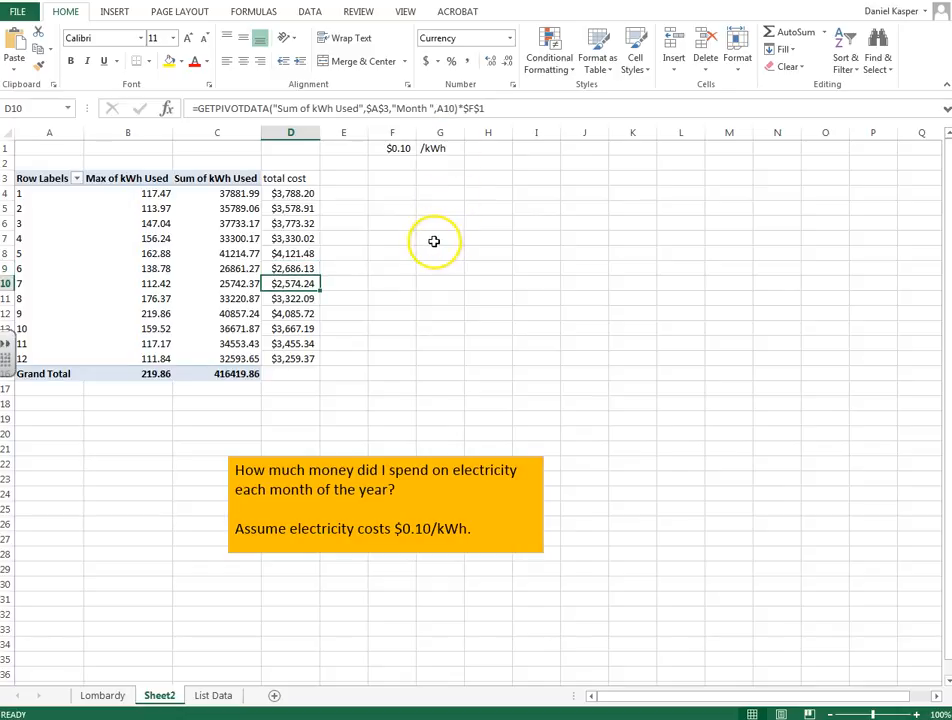
click(344, 194)
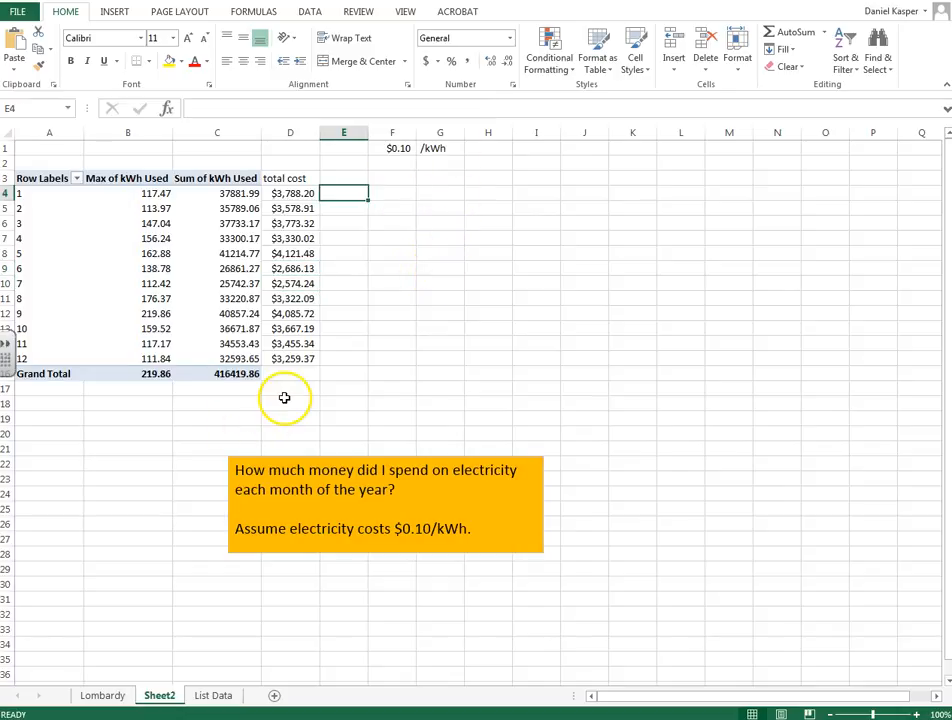
Sum the monthly costs D4:D15 with AutoSum in D16, beside the PivotTable's Grand Total row.
click(285, 374)
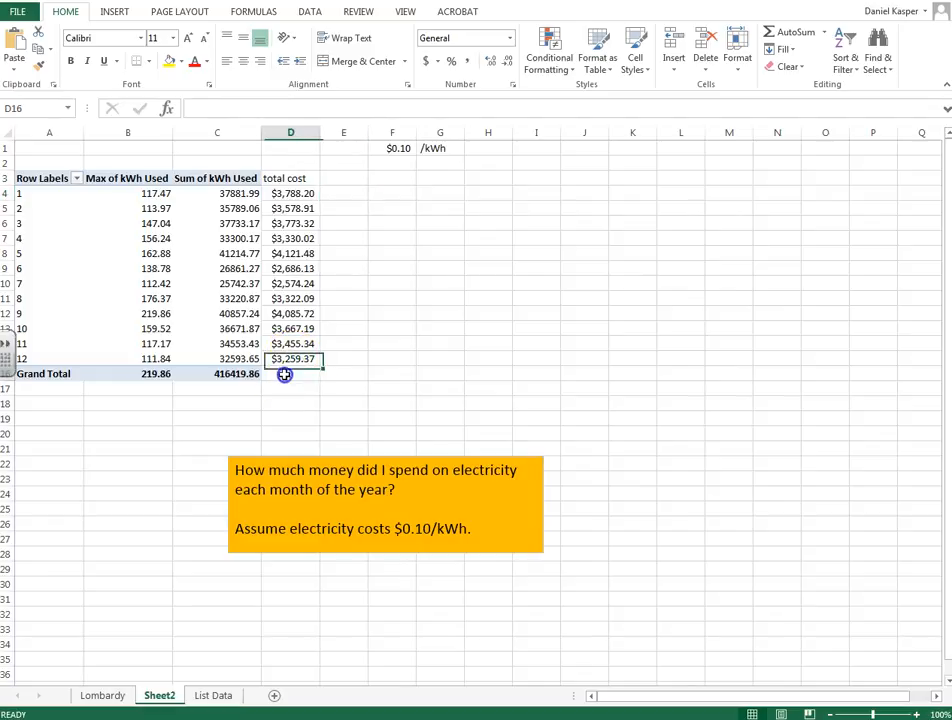
click(788, 35)
key(Return)
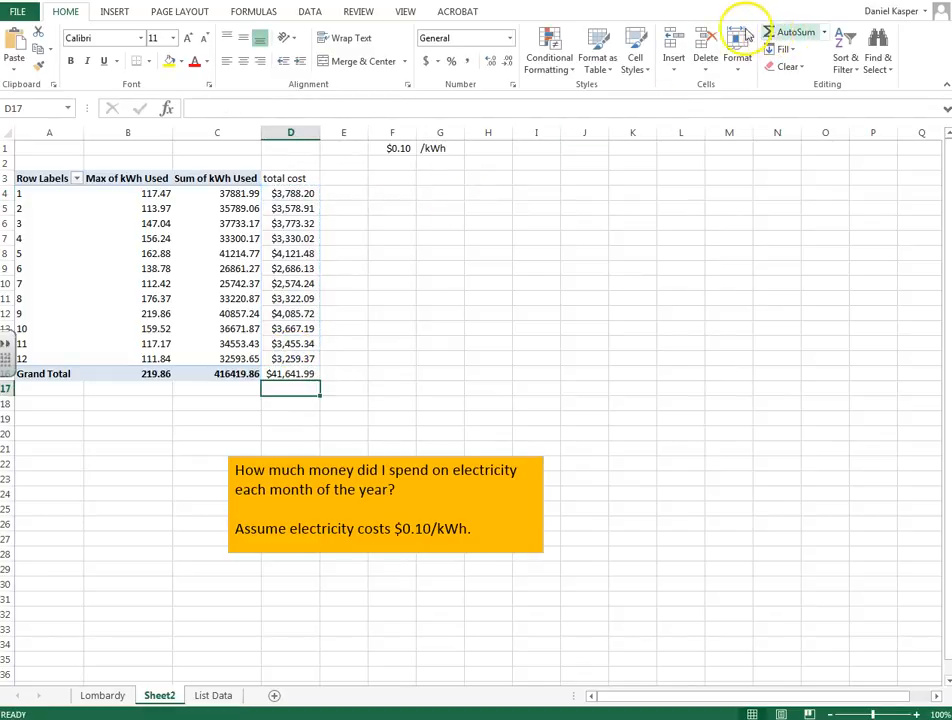
Highlight the yearly cost total in D16 with an orange fill and look over the monthly costs above it.
click(305, 374)
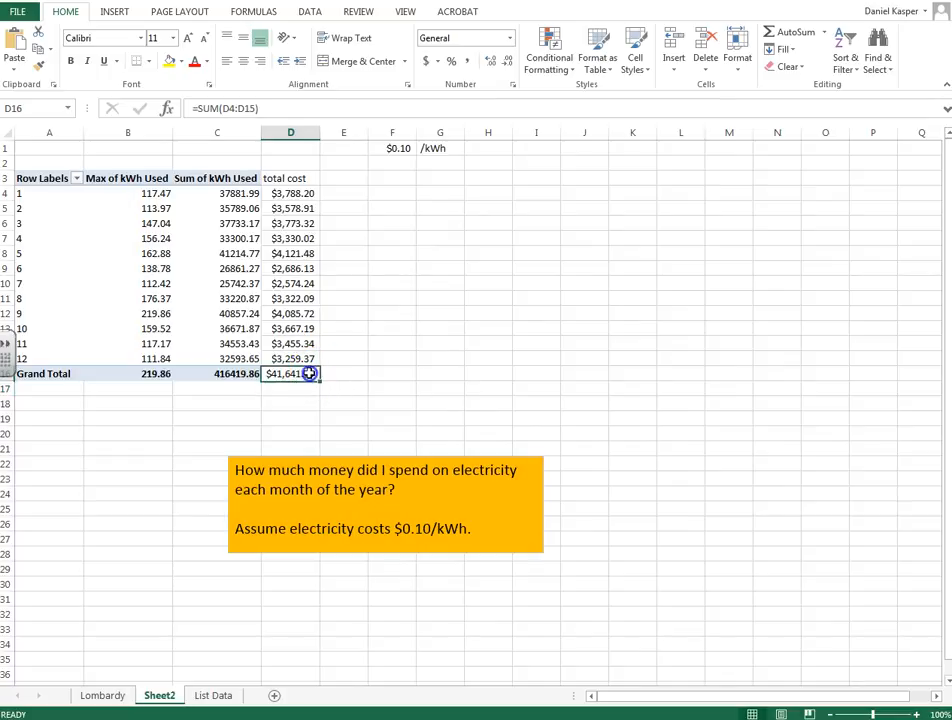
click(181, 62)
click(193, 181)
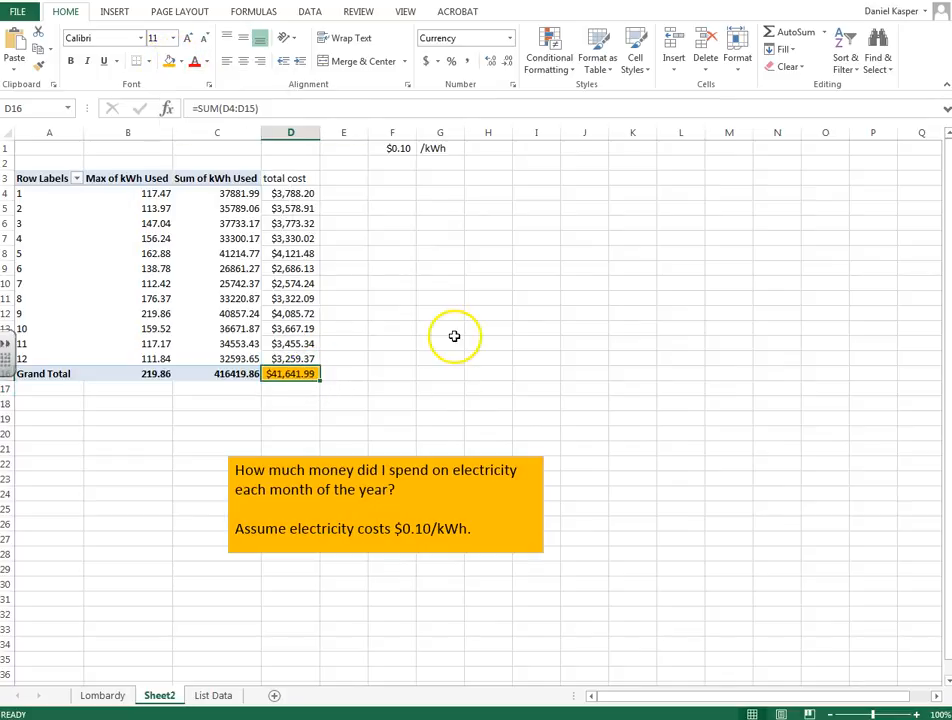
click(454, 338)
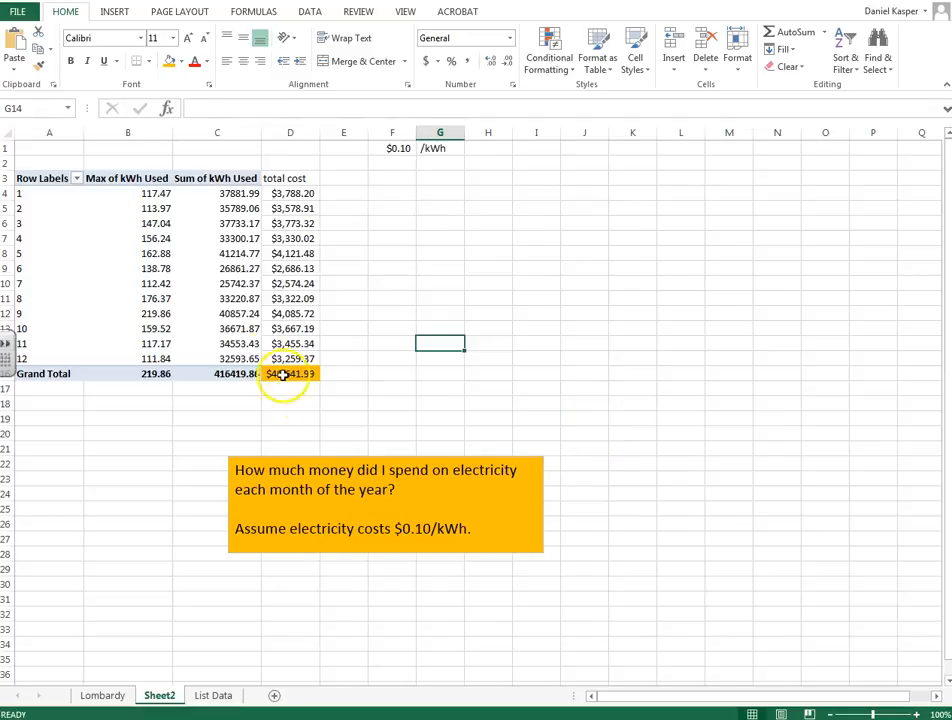
drag(291, 193, 297, 357)
click(306, 238)
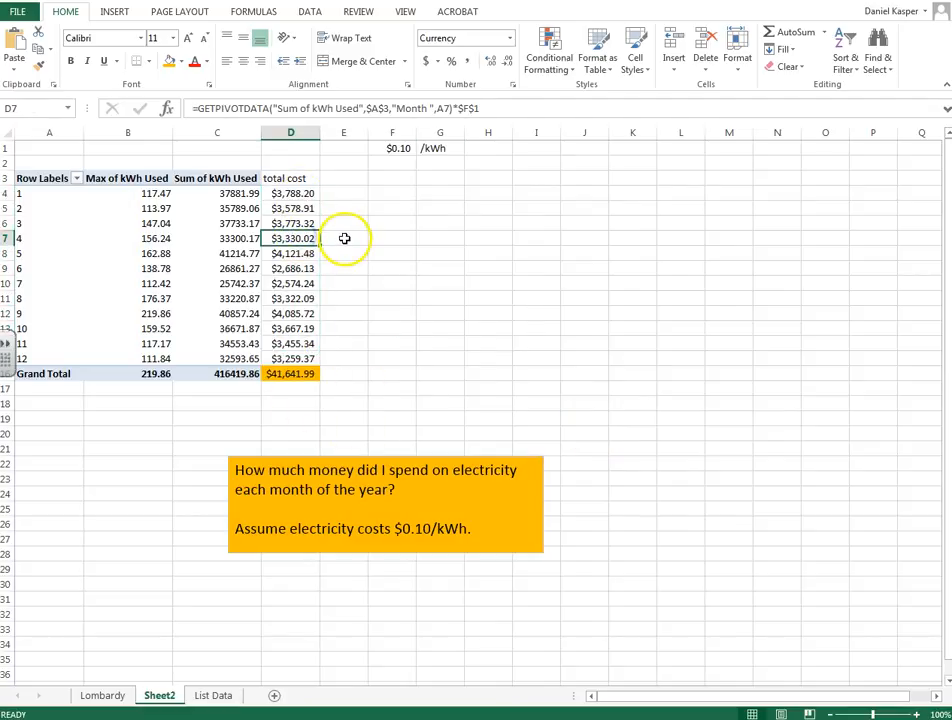